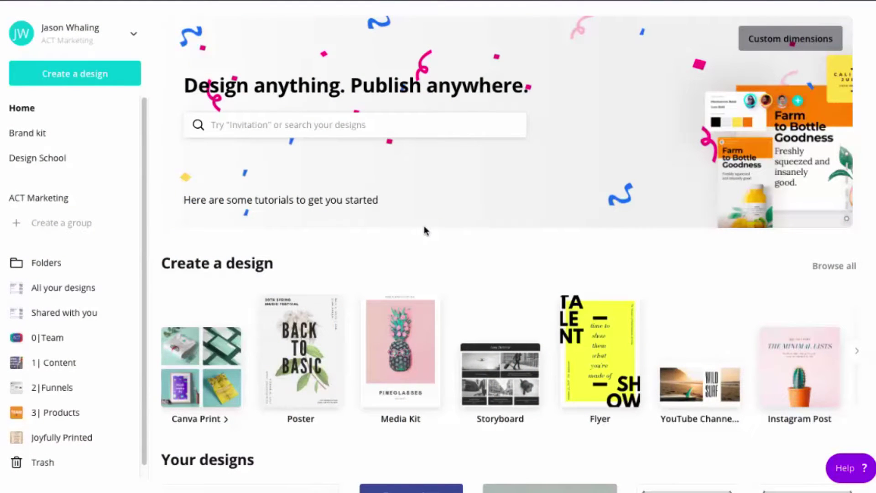
# Open the full list of design types and browse the Print, Social Media and Documents categories.
pyautogui.click(838, 271)
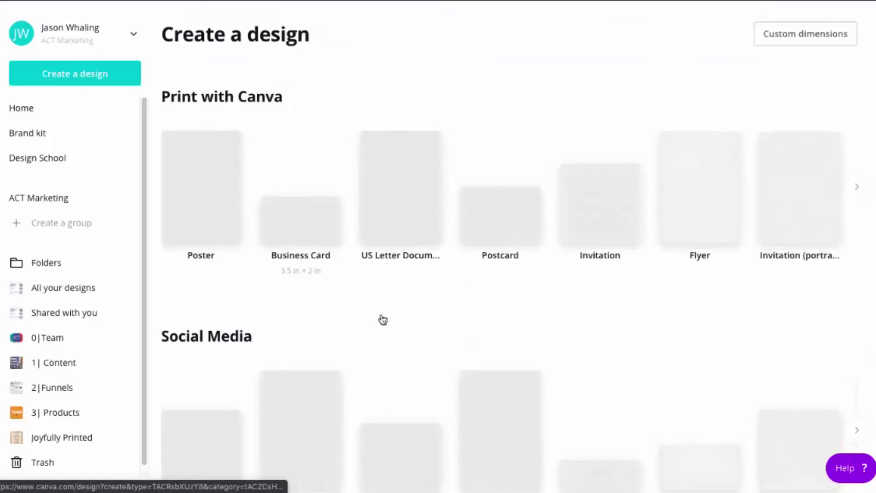
pyautogui.scroll(-2, 379, 316)
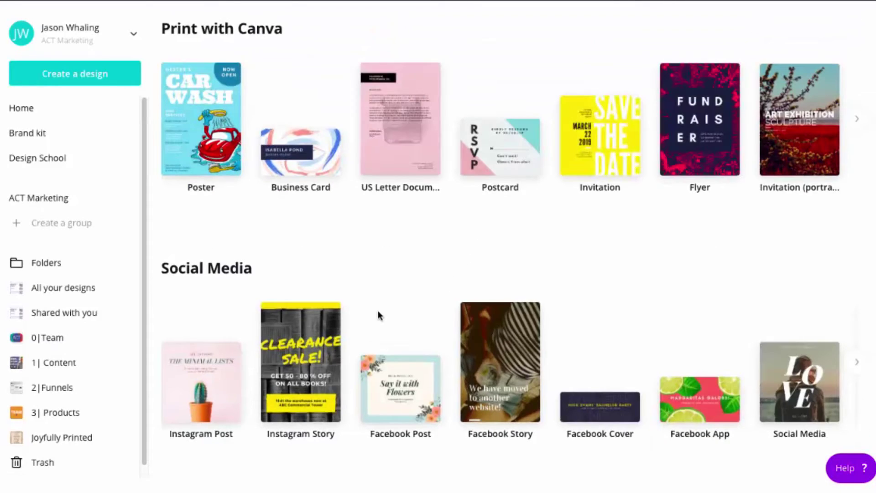
pyautogui.scroll(-10, 378, 314)
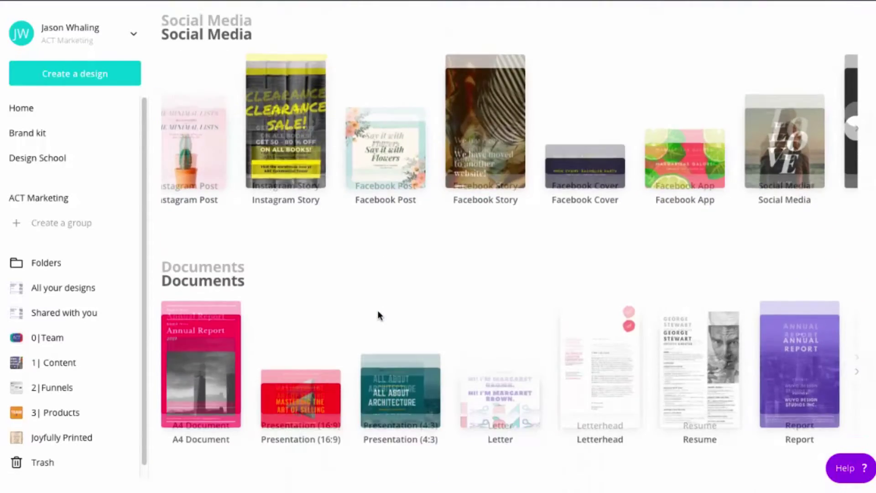
pyautogui.scroll(1, 378, 315)
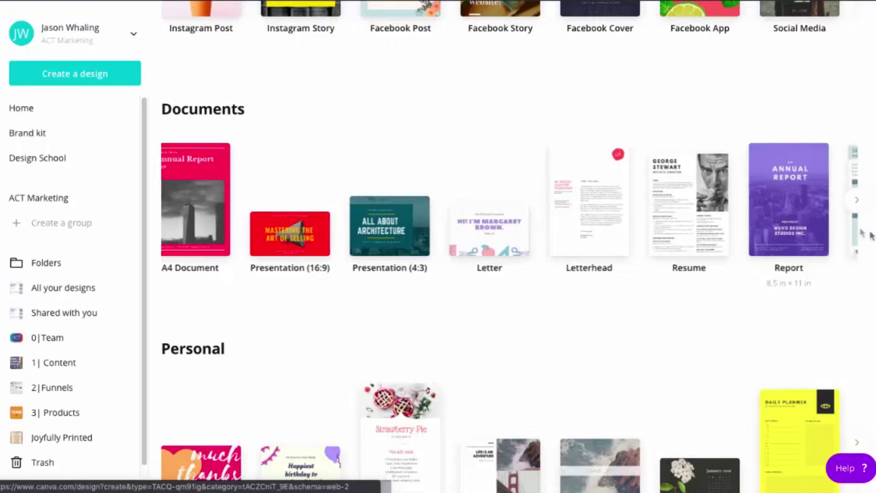
pyautogui.hscroll(-1, 861, 233)
pyautogui.click(858, 204)
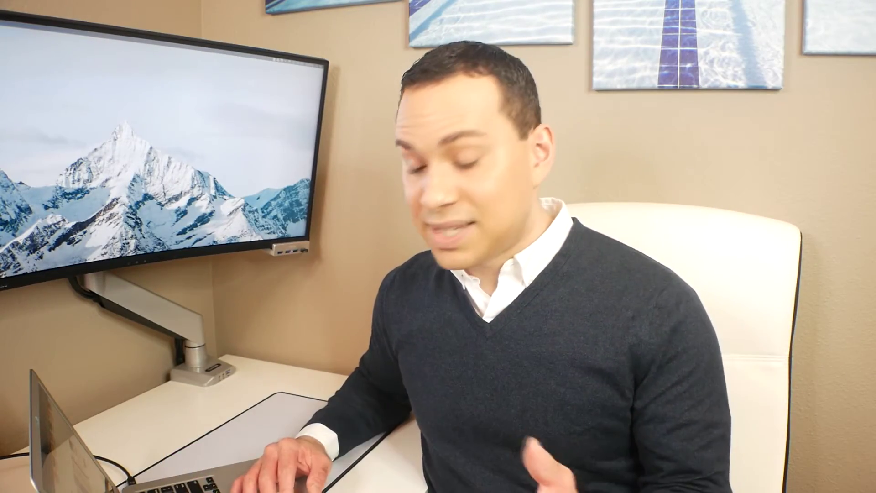
# Browse the Personal, Education and Marketing design types, including the further Personal formats beyond Planner.
pyautogui.scroll(-4, 363, 289)
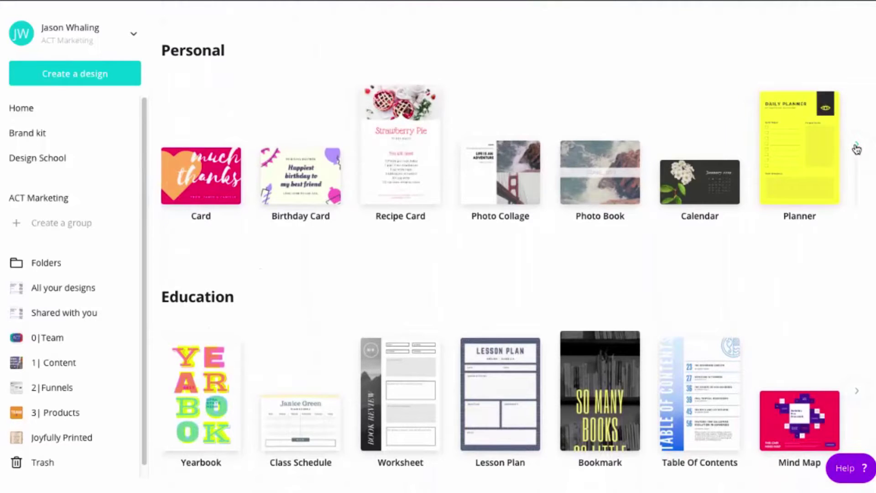
pyautogui.click(856, 149)
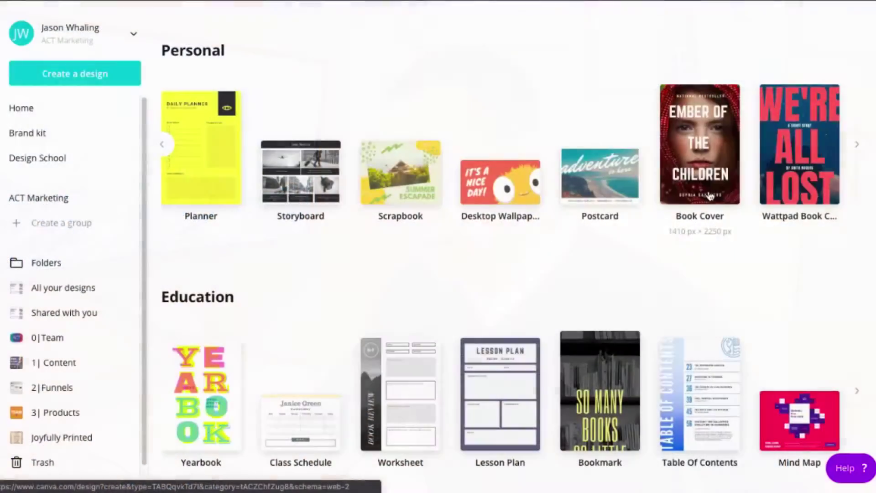
pyautogui.scroll(-5, 710, 196)
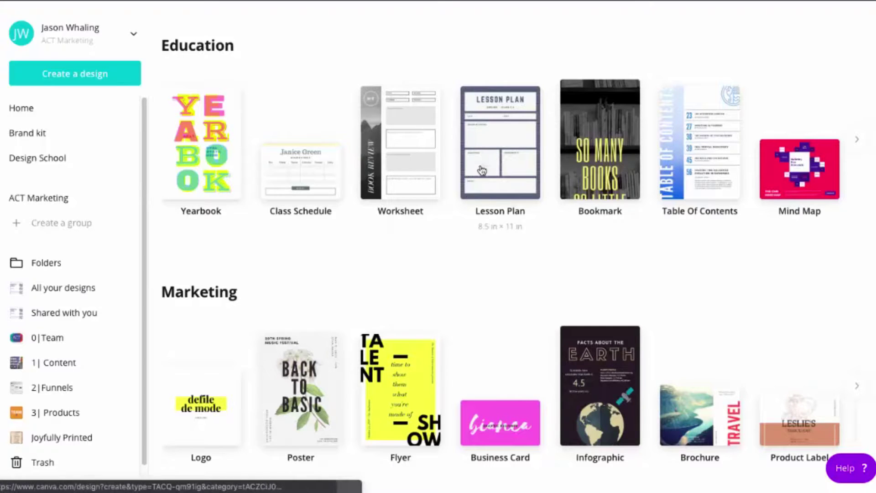
pyautogui.scroll(-1, 456, 255)
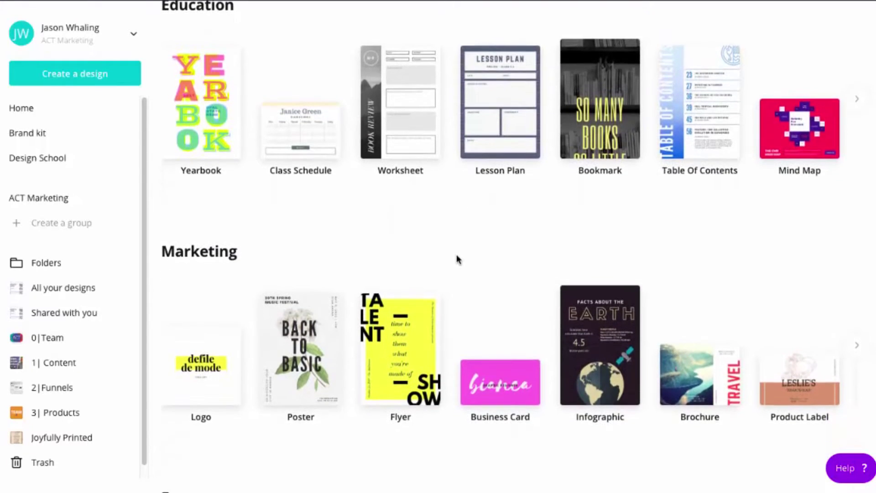
pyautogui.scroll(2, 457, 256)
pyautogui.scroll(3, 456, 254)
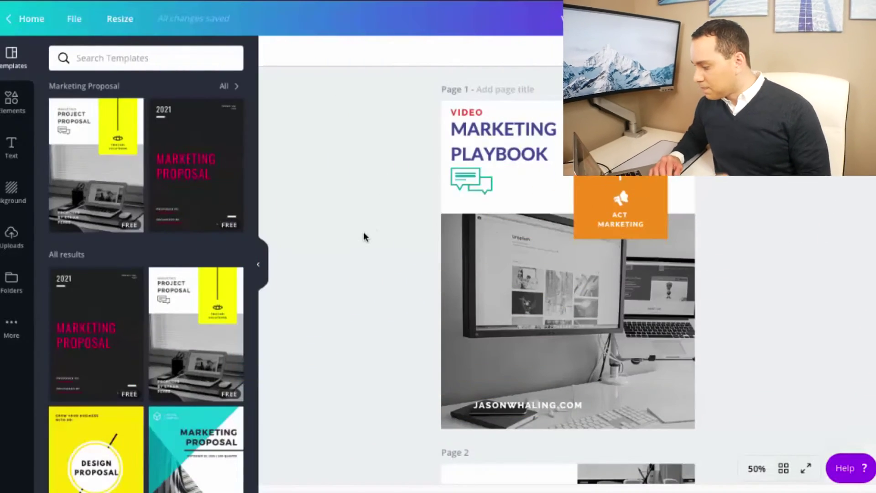
# Collapse the templates list and look through the Video Marketing Playbook from its cover to page 4.
pyautogui.click(258, 266)
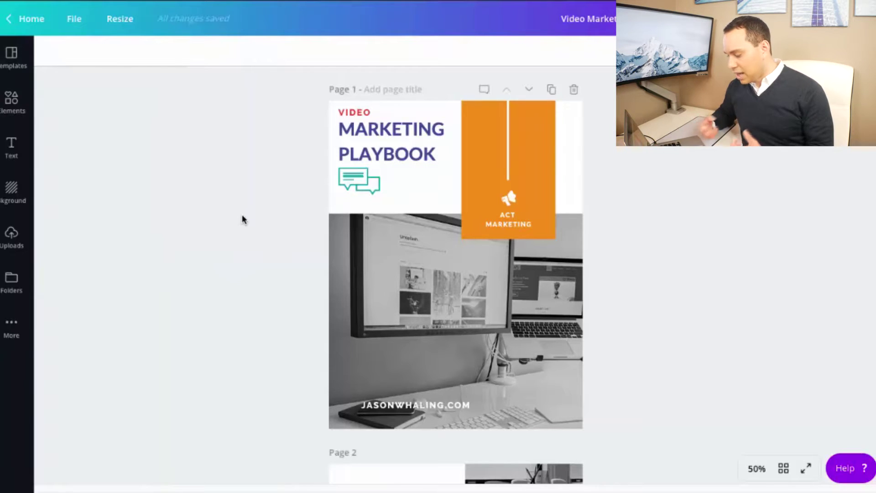
pyautogui.scroll(-1, 242, 219)
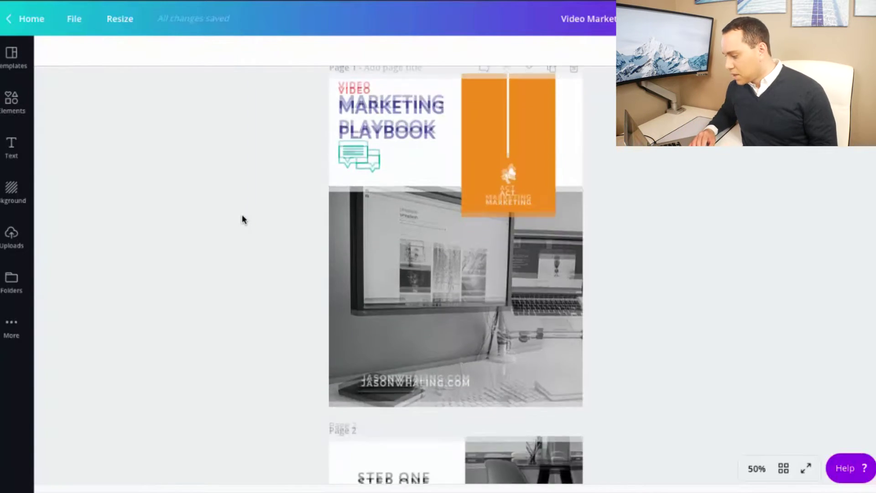
pyautogui.scroll(-3, 271, 229)
pyautogui.scroll(-8, 272, 227)
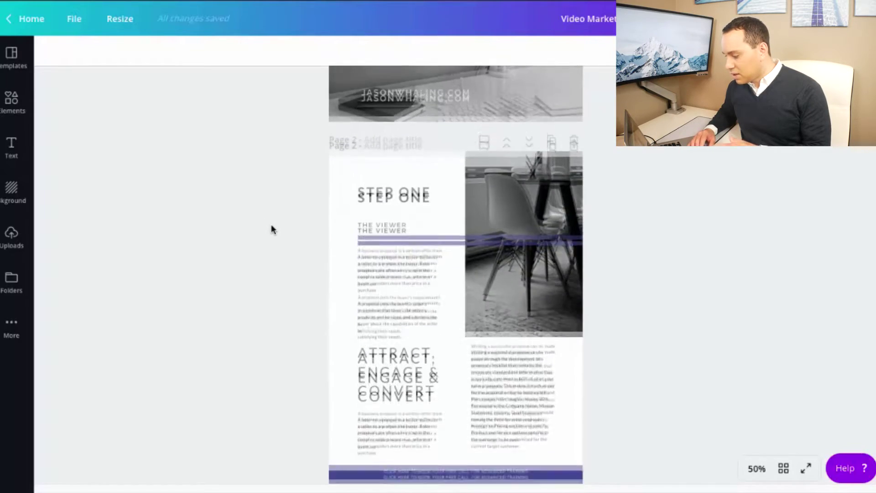
pyautogui.scroll(-8, 271, 229)
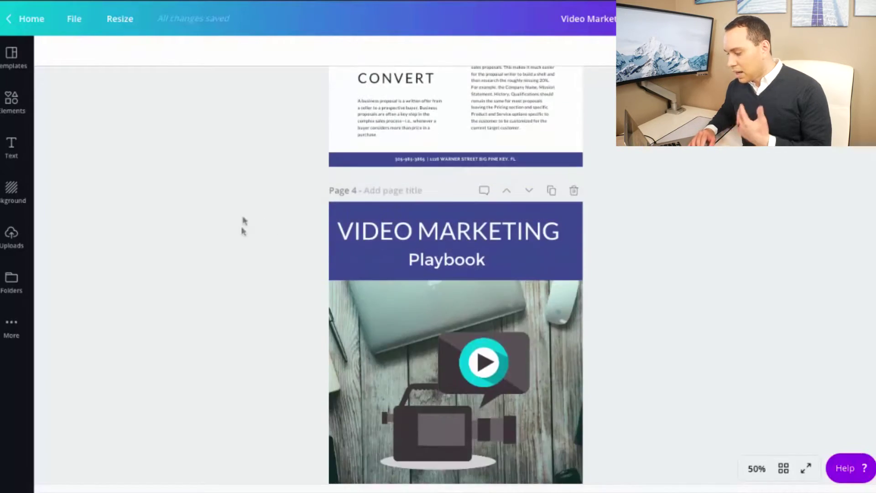
pyautogui.scroll(-3, 244, 215)
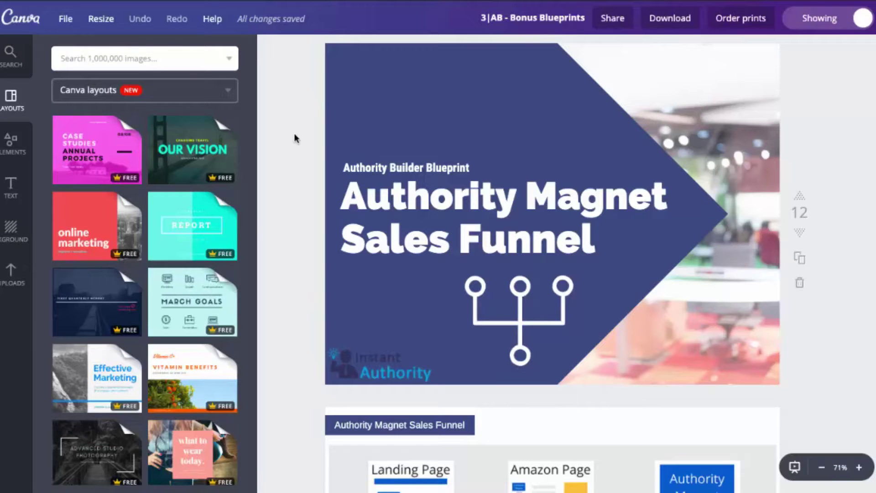
# Examine the Authority Magnet Sales Funnel cover and its funnel diagram page in the Bonus Blueprints design.
pyautogui.scroll(-5, 294, 138)
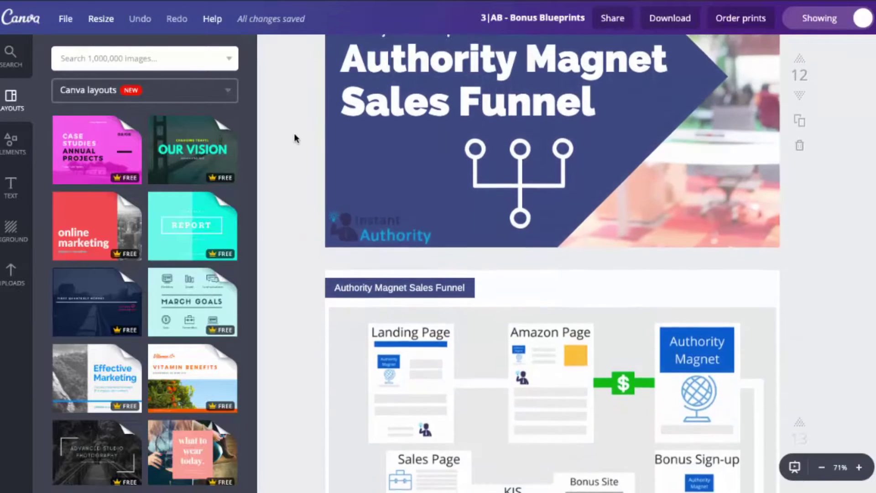
pyautogui.scroll(-2, 294, 211)
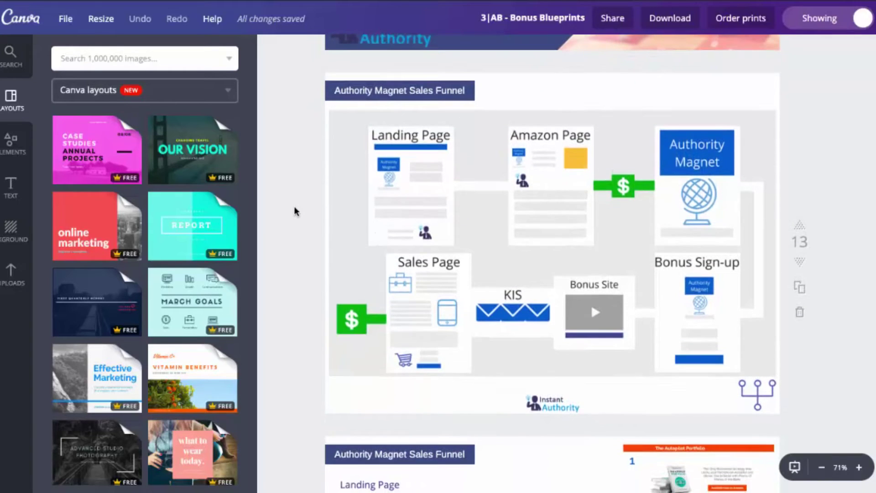
pyautogui.scroll(-3, 307, 204)
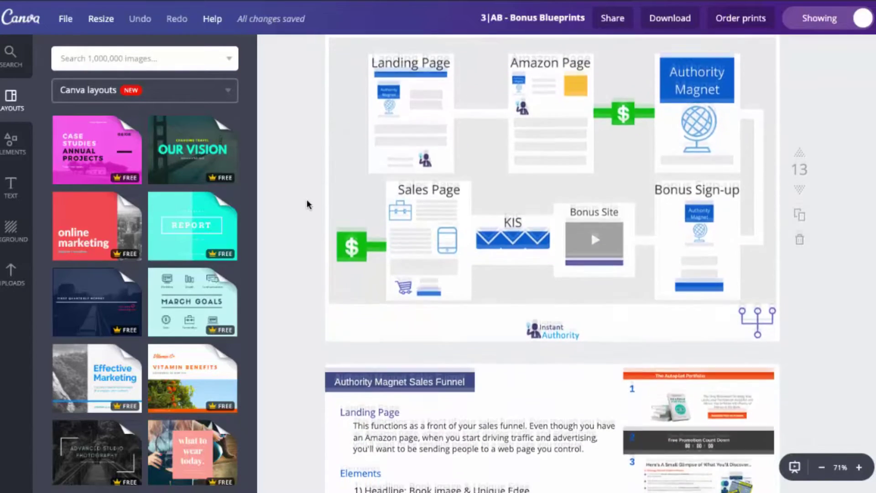
pyautogui.scroll(1, 307, 204)
pyautogui.scroll(1, 307, 203)
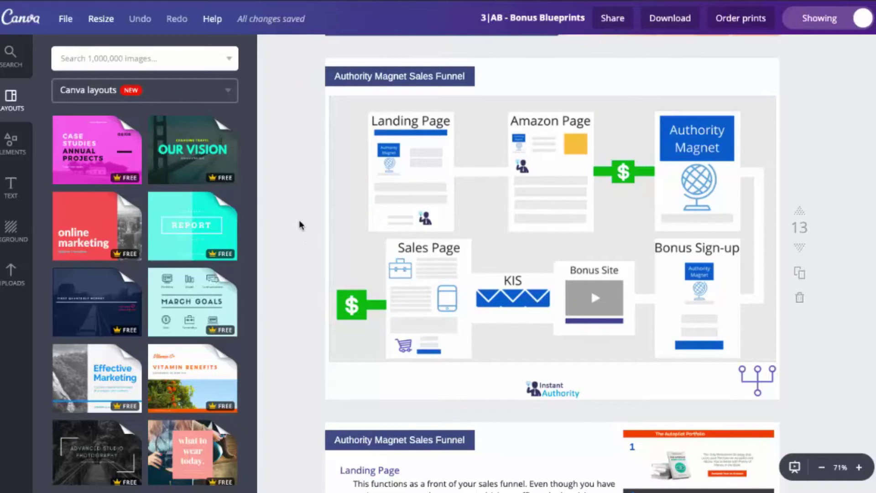
# Read through the funnel detail pages, from Landing Page and Book Bonus Sign-up to Core Offer Sales Page.
pyautogui.scroll(-7, 299, 224)
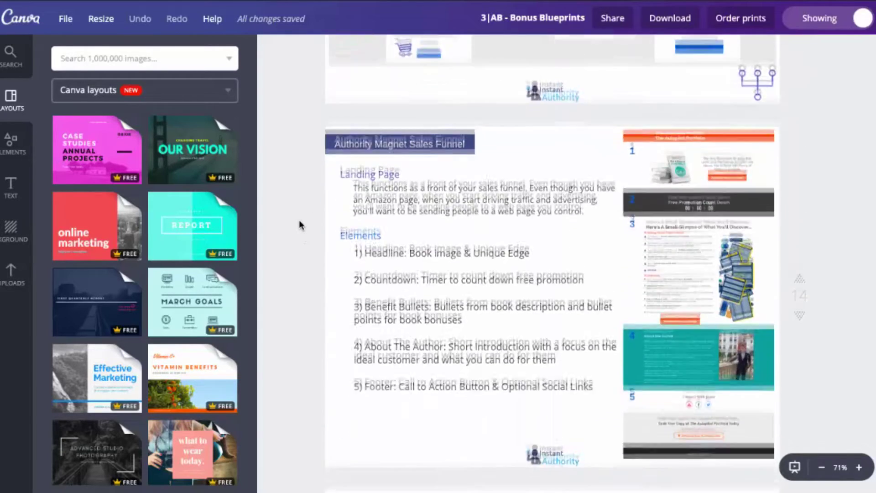
pyautogui.scroll(-1, 300, 224)
pyautogui.scroll(-5, 300, 225)
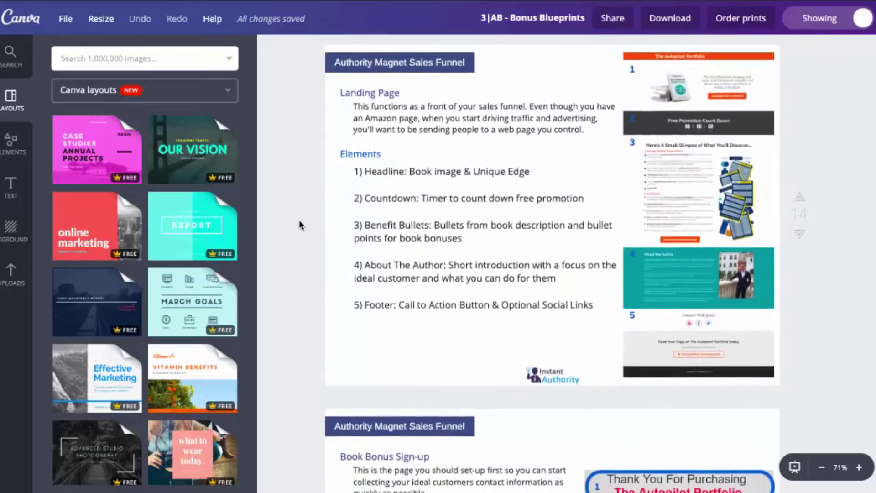
pyautogui.scroll(-4, 300, 225)
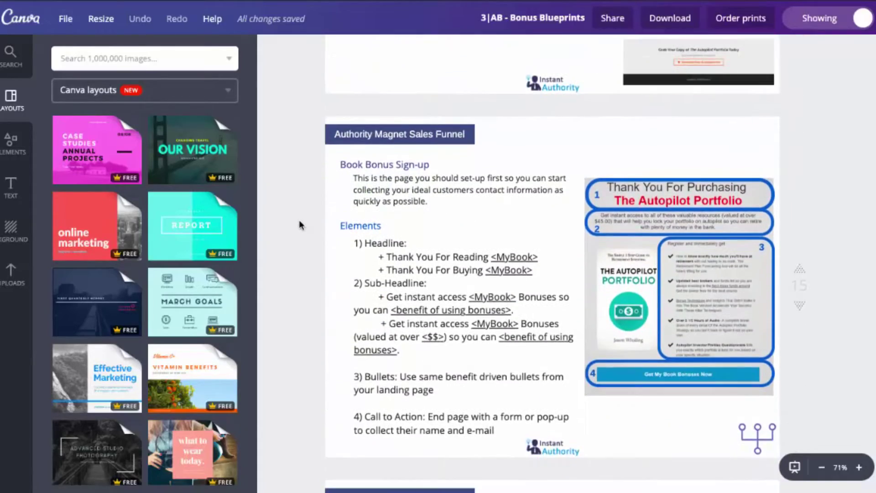
pyautogui.scroll(-5, 299, 224)
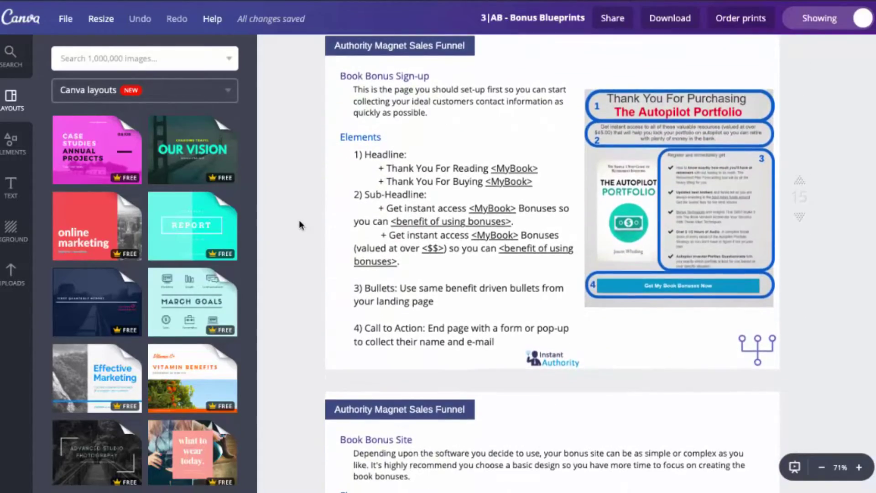
pyautogui.scroll(-6, 300, 224)
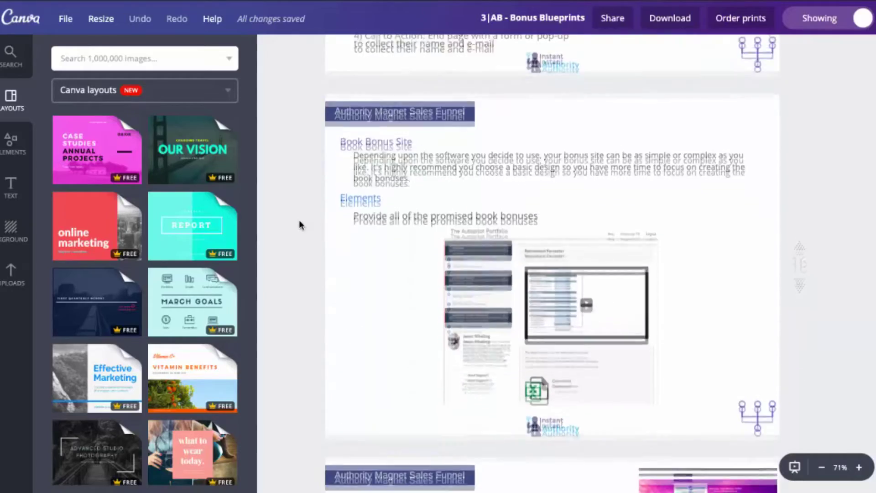
pyautogui.scroll(-9, 300, 225)
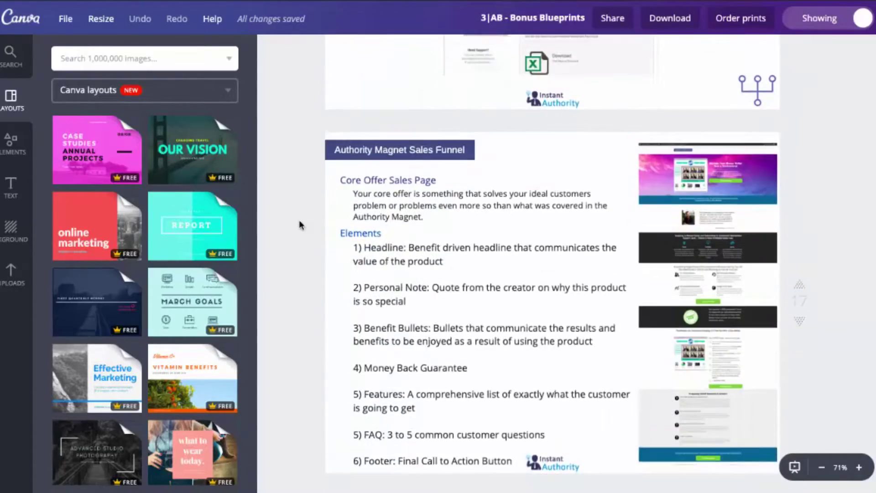
pyautogui.scroll(-1, 299, 225)
# Go back through the funnel pages to the Authority Magnet Sales Funnel cover and review the layout again.
pyautogui.scroll(2, 300, 224)
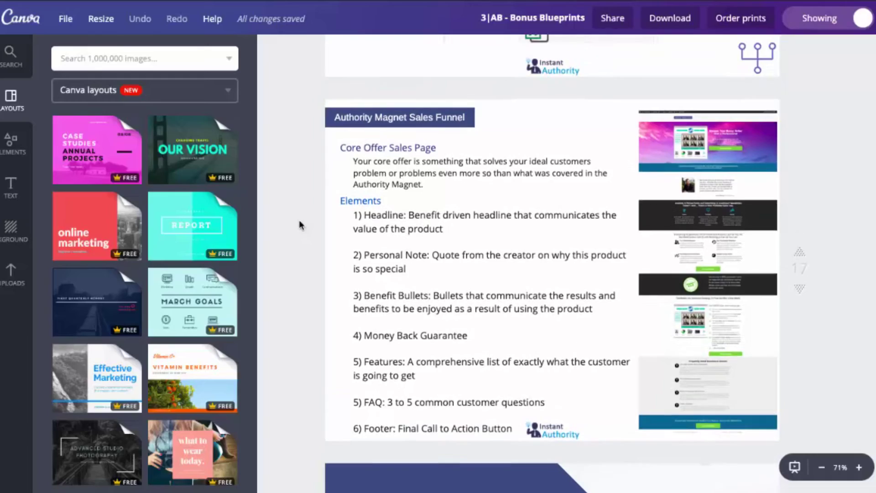
pyautogui.scroll(1, 299, 224)
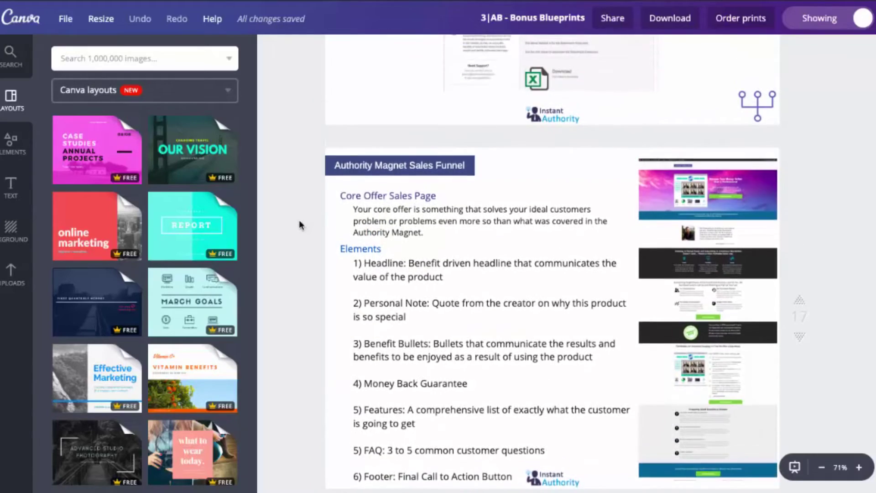
pyautogui.scroll(7, 300, 224)
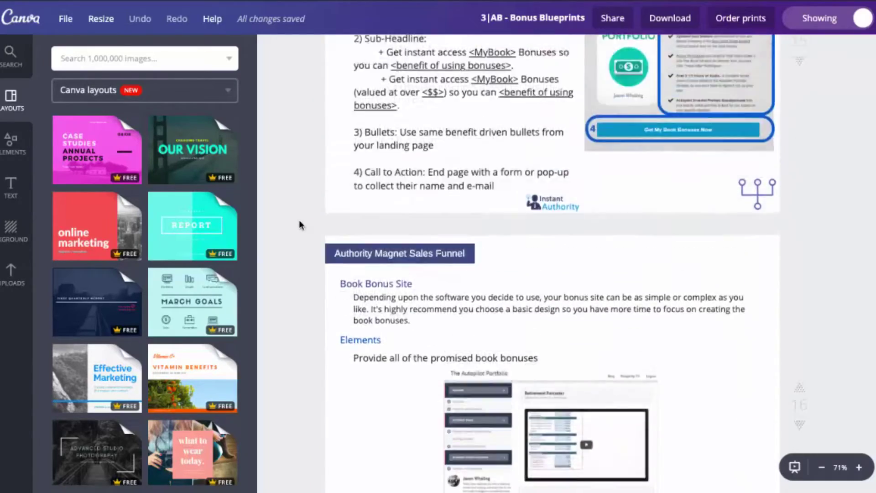
pyautogui.scroll(9, 299, 225)
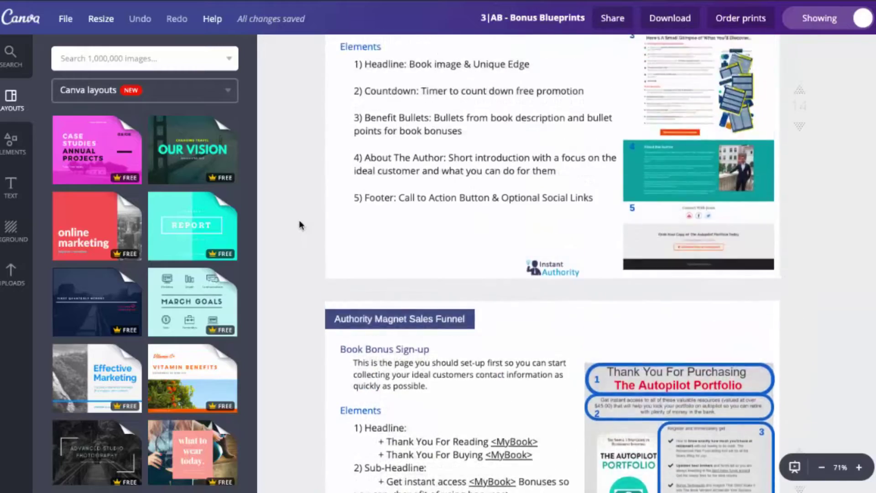
pyautogui.scroll(14, 300, 224)
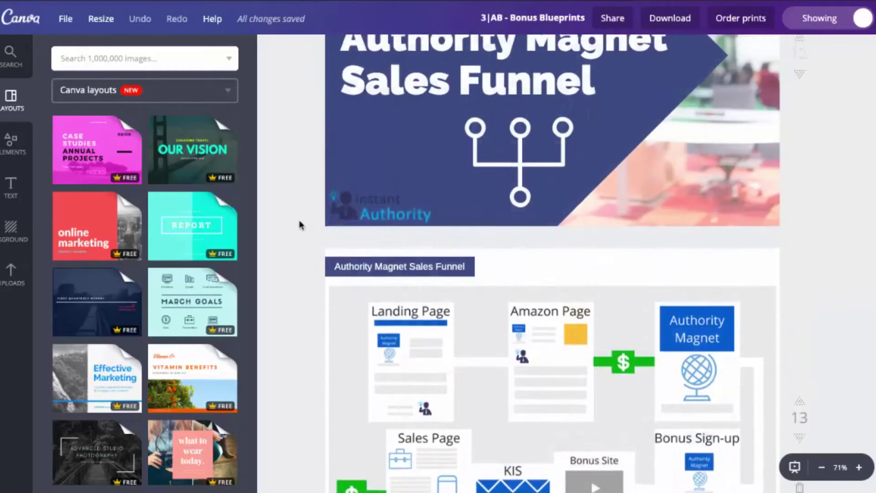
pyautogui.scroll(3, 299, 225)
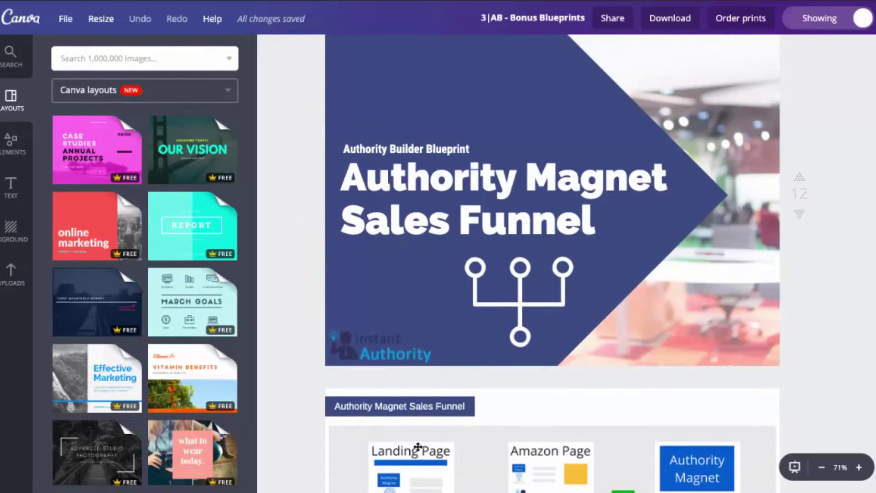
pyautogui.scroll(-4, 418, 447)
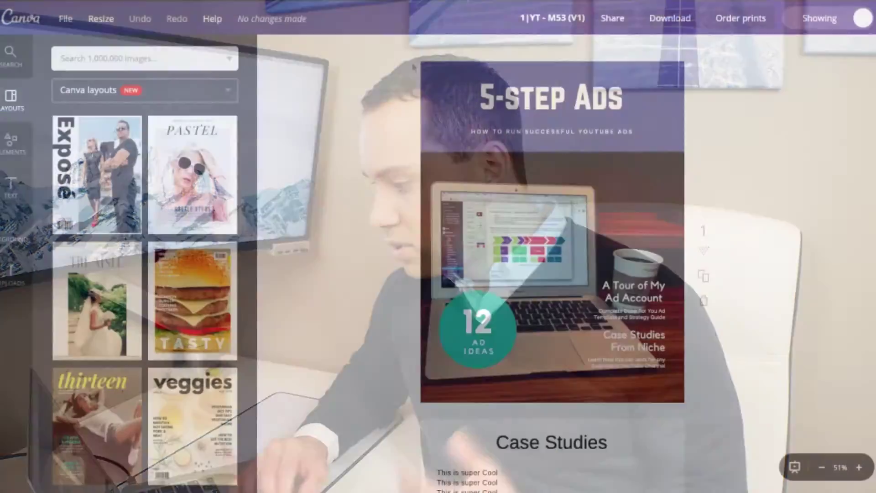
# View the Case Studies page of the 5-Step Ads design and inspect its footer bar.
pyautogui.scroll(-3, 333, 225)
pyautogui.scroll(-5, 333, 225)
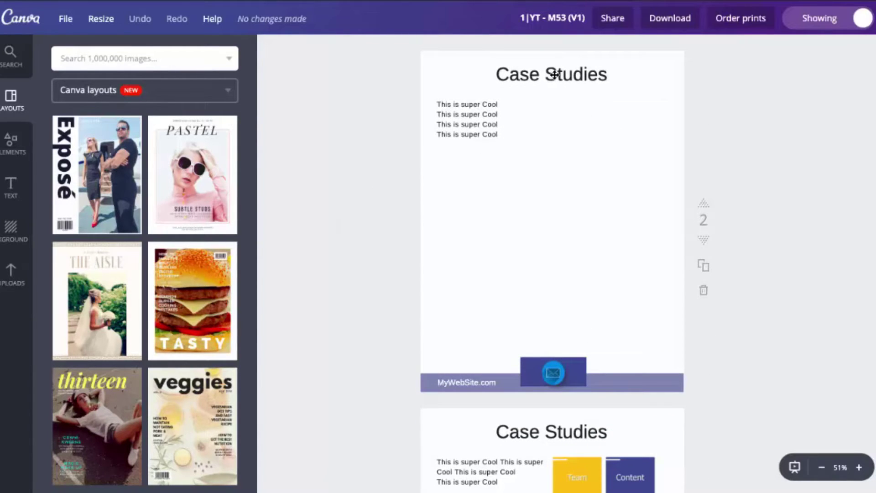
pyautogui.click(421, 377)
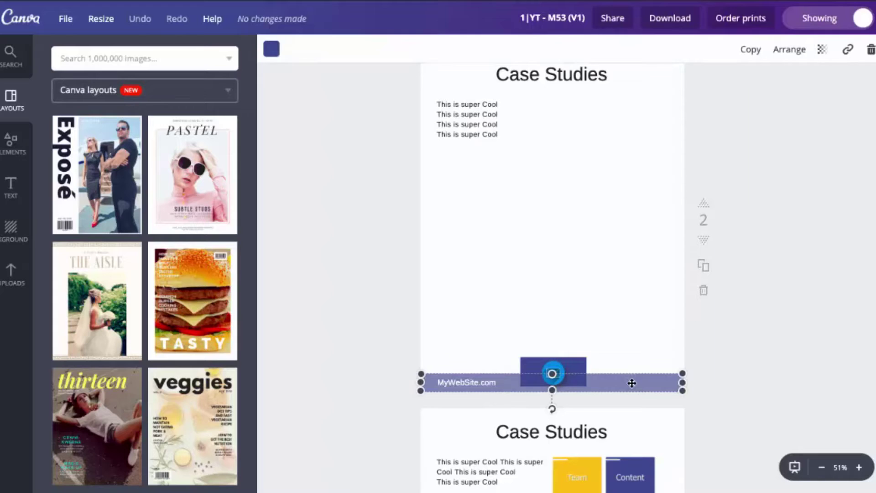
pyautogui.click(635, 358)
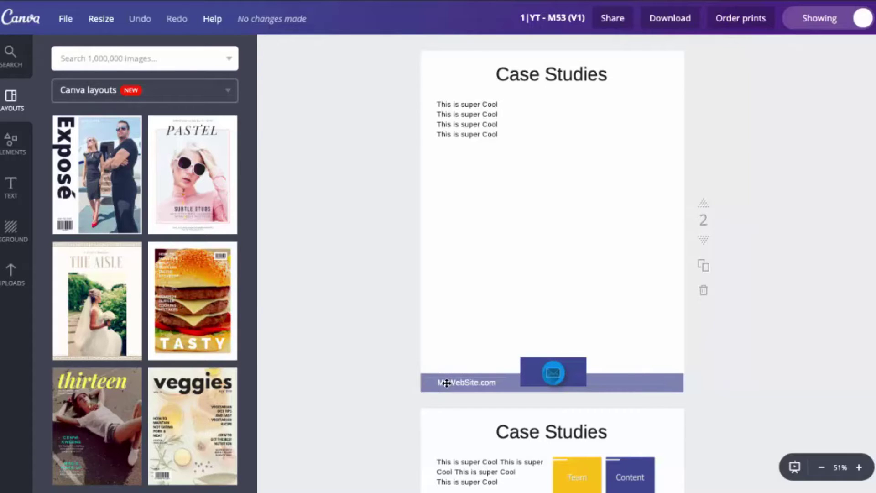
# Open the hyperlink settings of the MyWebSite.com footer text on the second page to view its web address.
pyautogui.click(446, 382)
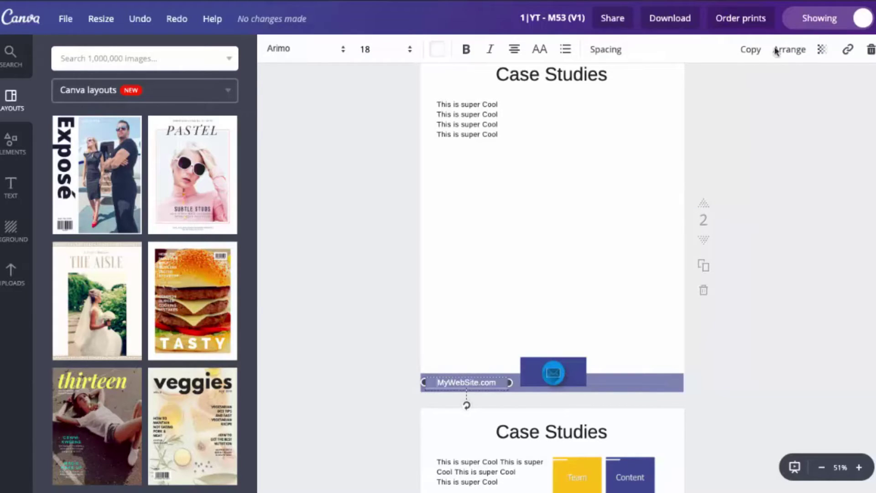
pyautogui.click(851, 50)
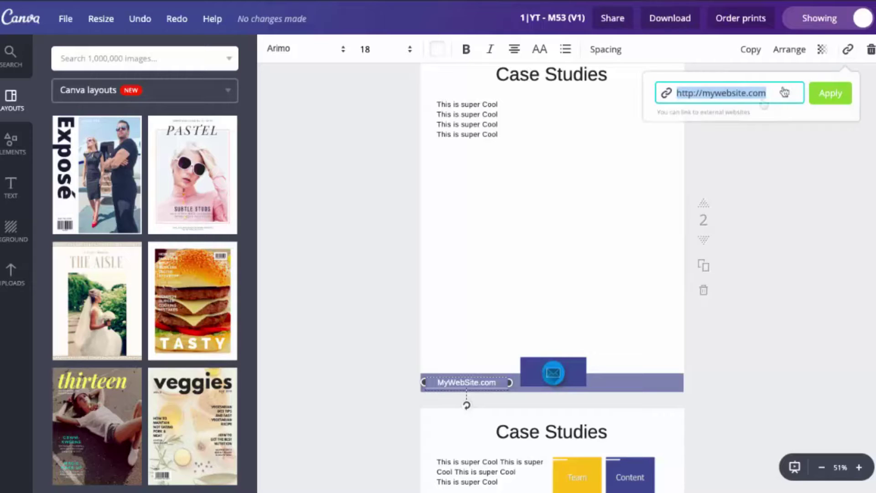
# Examine the third Case Studies page, selecting its four-box Team, Content, Product and Sales Funnel graphic and its colour-coded flowchart.
pyautogui.scroll(-4, 778, 213)
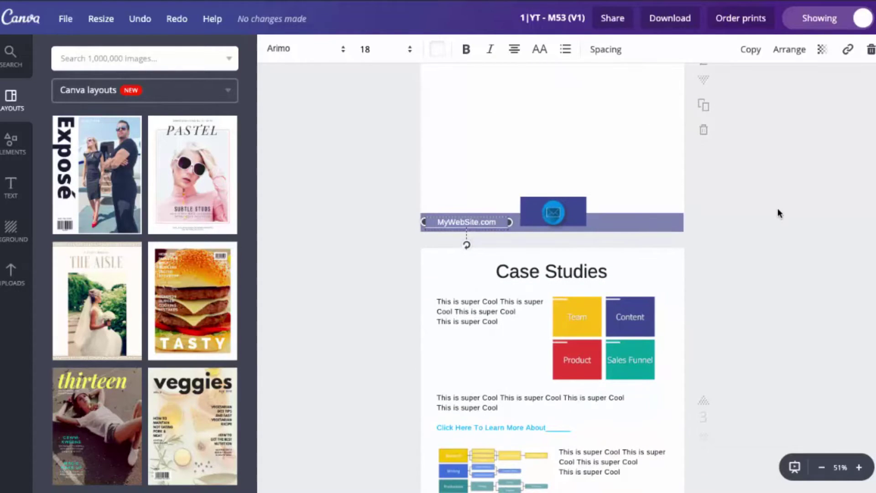
pyautogui.scroll(-4, 778, 210)
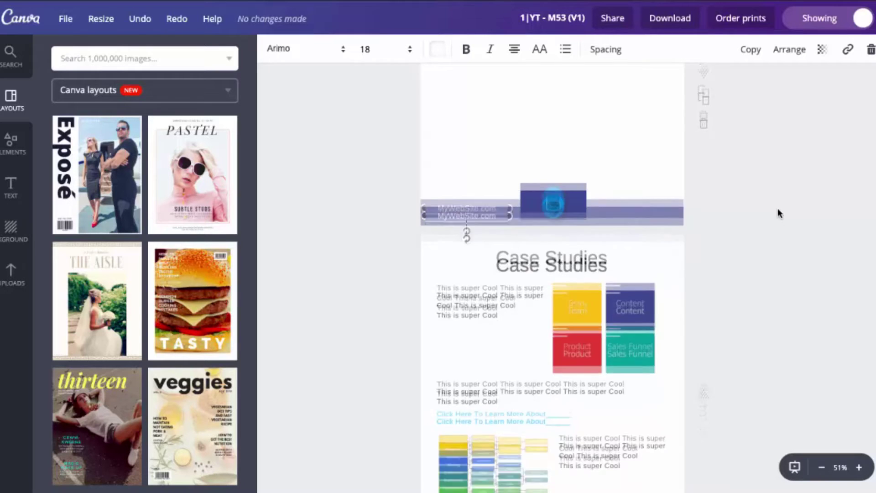
pyautogui.scroll(1, 778, 212)
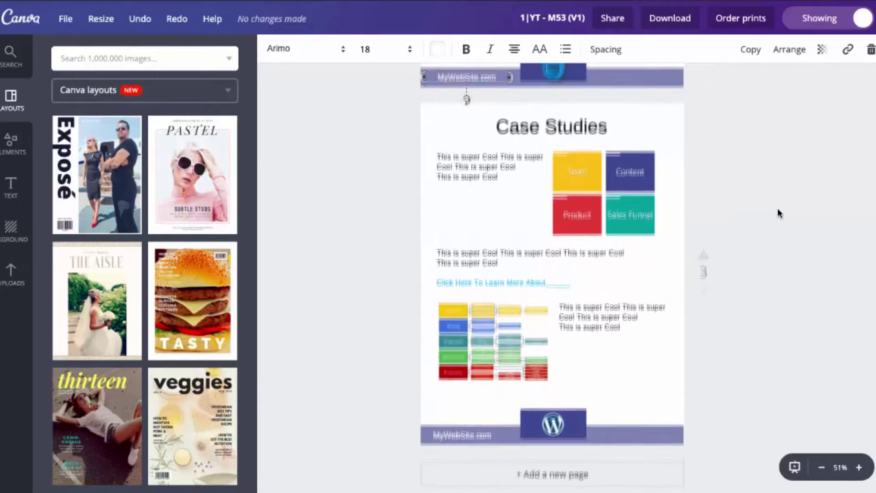
pyautogui.click(757, 197)
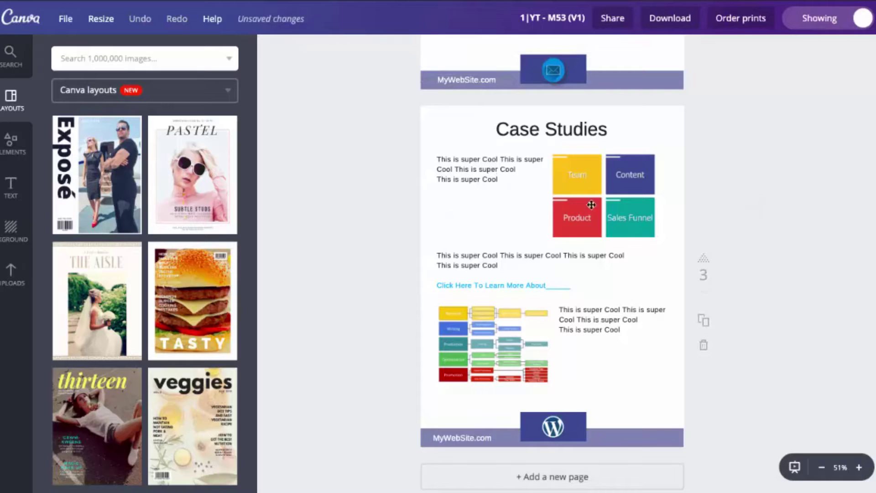
pyautogui.click(612, 185)
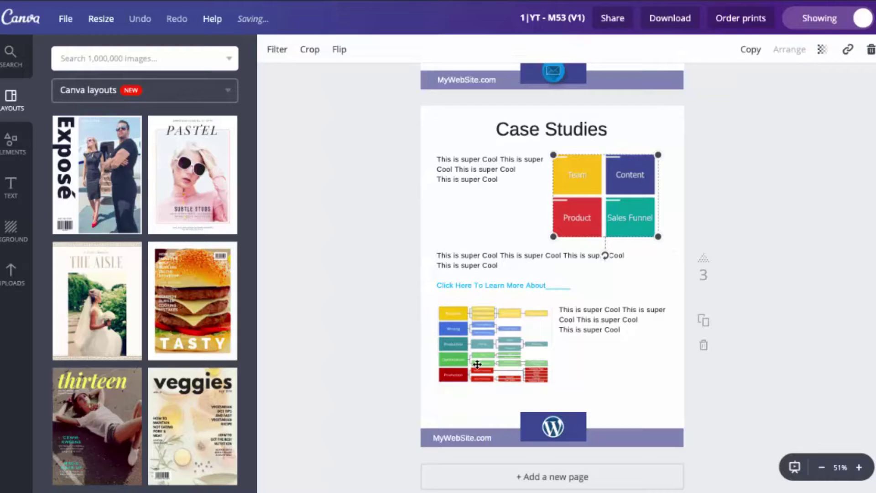
pyautogui.click(477, 364)
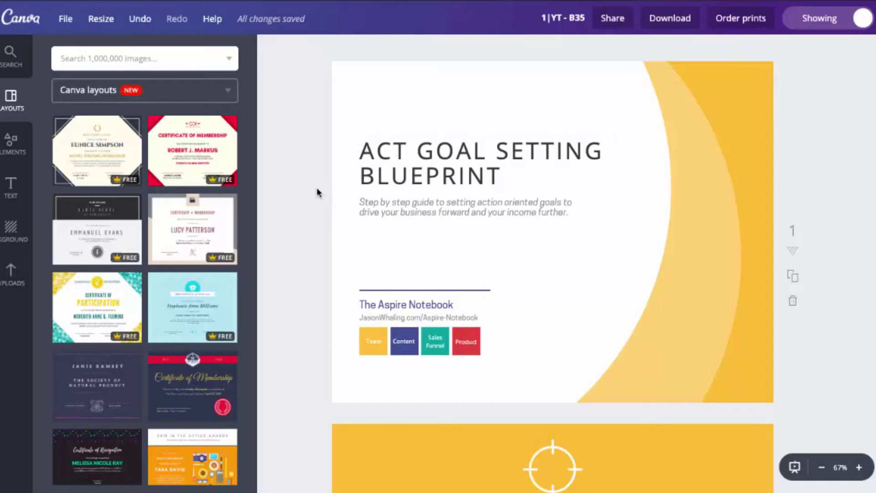
# Review the three cover variations of the ACT Goals Blueprint design, continuing to the blank Overview page.
pyautogui.scroll(-7, 317, 188)
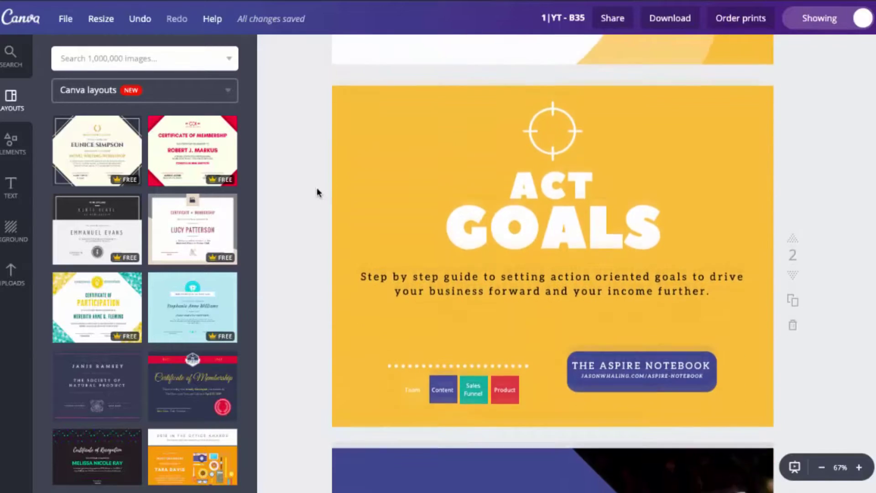
pyautogui.scroll(-8, 316, 188)
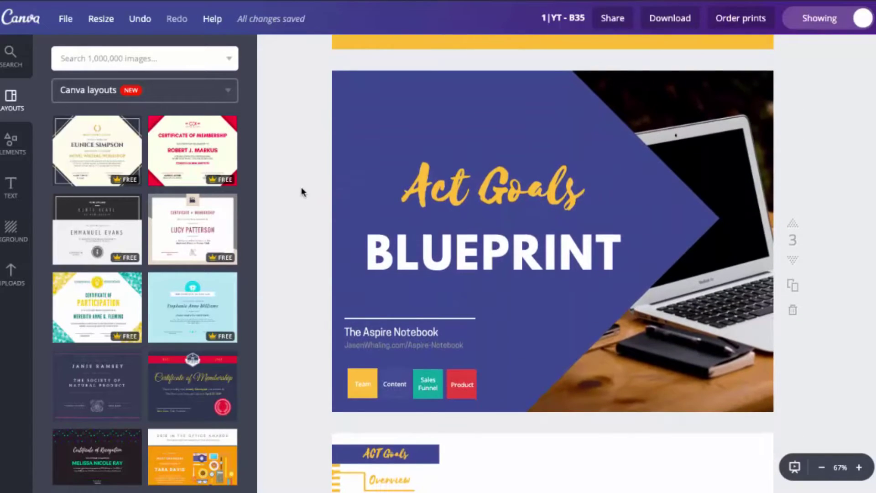
pyautogui.scroll(-8, 301, 192)
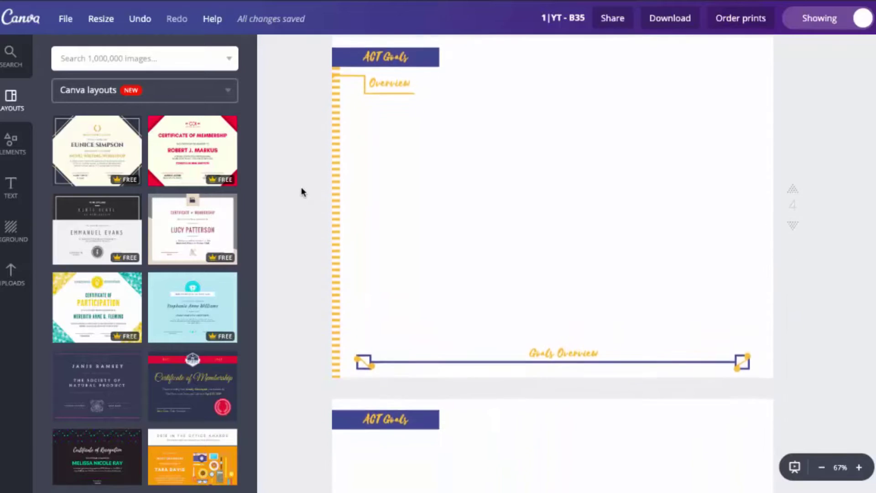
pyautogui.scroll(1, 301, 191)
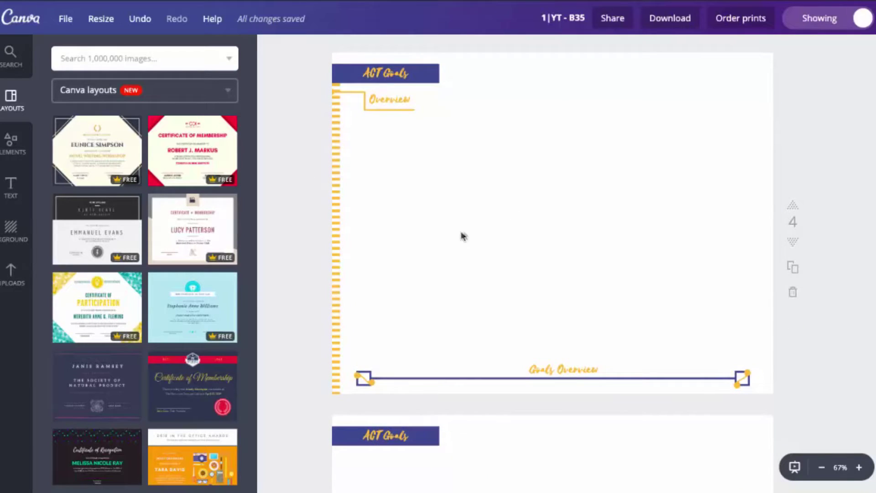
# Inspect the Overview page's decorative elements: the Goals Overview line, the striped yellow edge and the ACT Goals header.
pyautogui.click(461, 380)
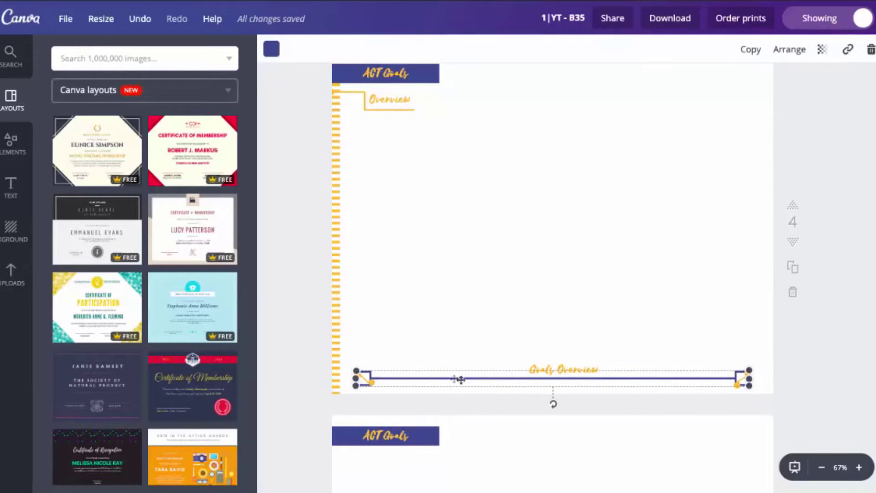
pyautogui.click(335, 217)
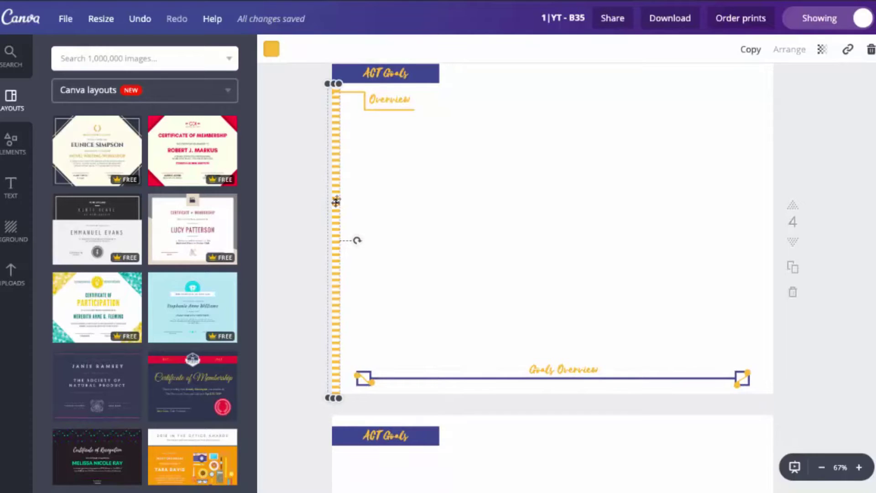
pyautogui.scroll(2, 335, 201)
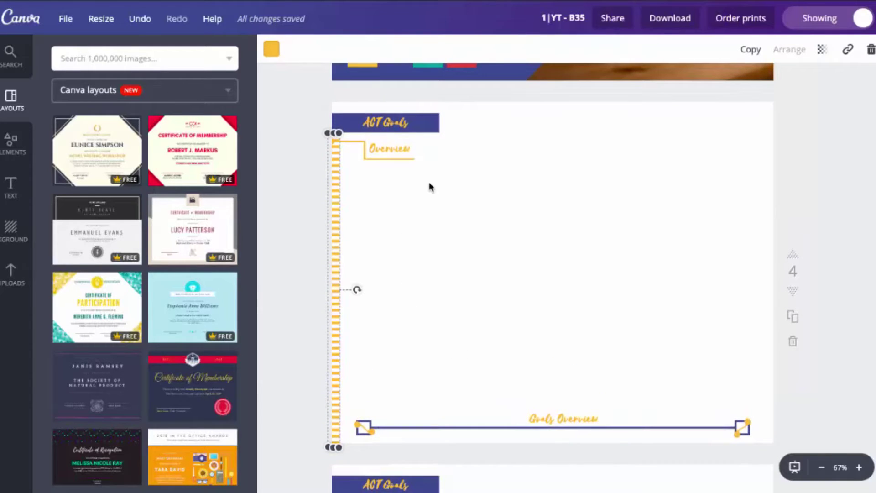
pyautogui.click(430, 126)
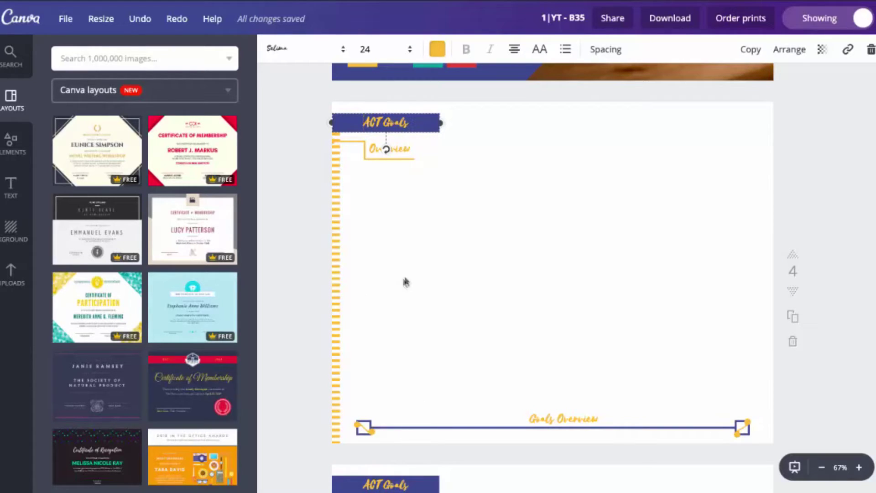
pyautogui.hotkey('ctrl', 'Return')
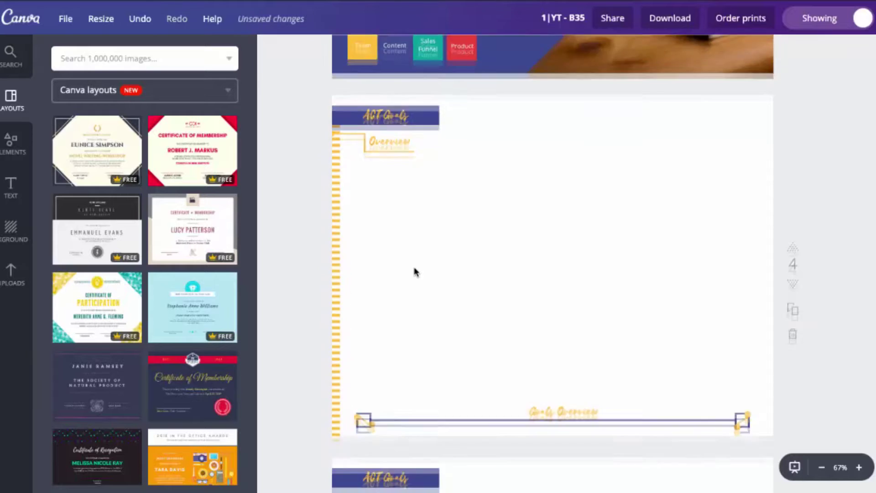
# Review the remaining ACT Goals worksheet pages, including The Gap, ONE Thing and the final Your ONE Result diagram.
pyautogui.scroll(-15, 414, 271)
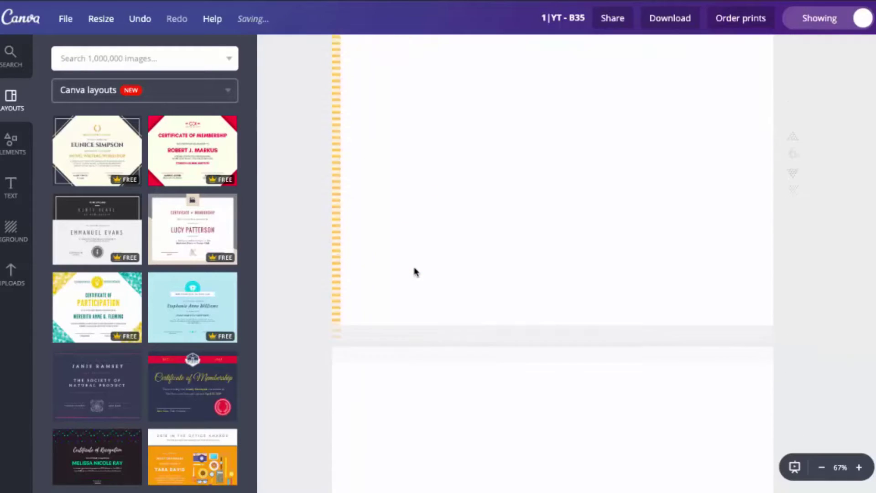
pyautogui.scroll(-8, 415, 268)
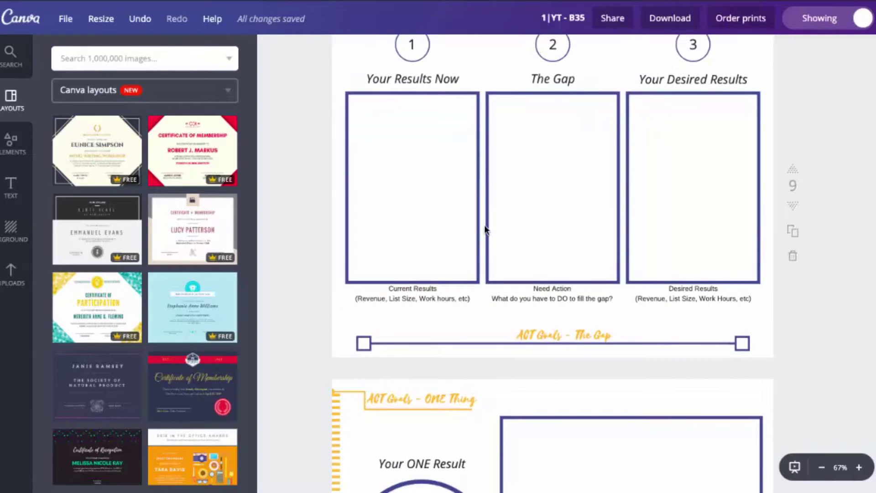
pyautogui.scroll(2, 413, 219)
pyautogui.scroll(-8, 413, 219)
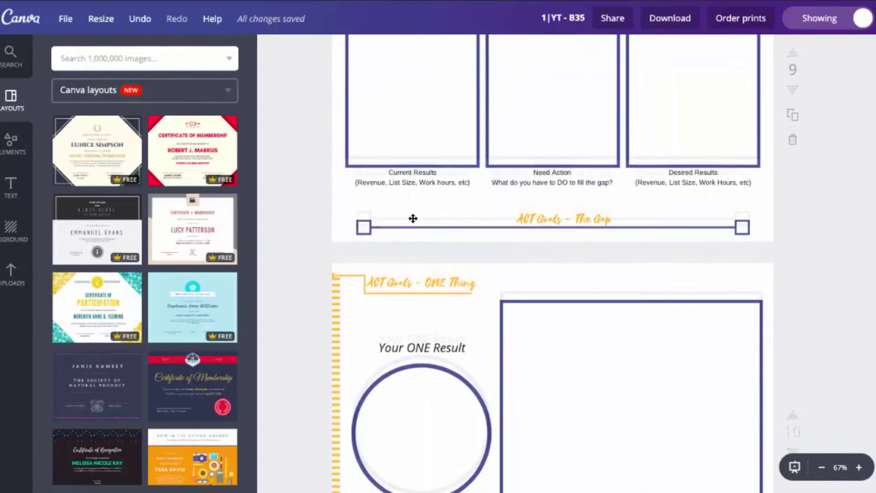
pyautogui.scroll(-8, 413, 218)
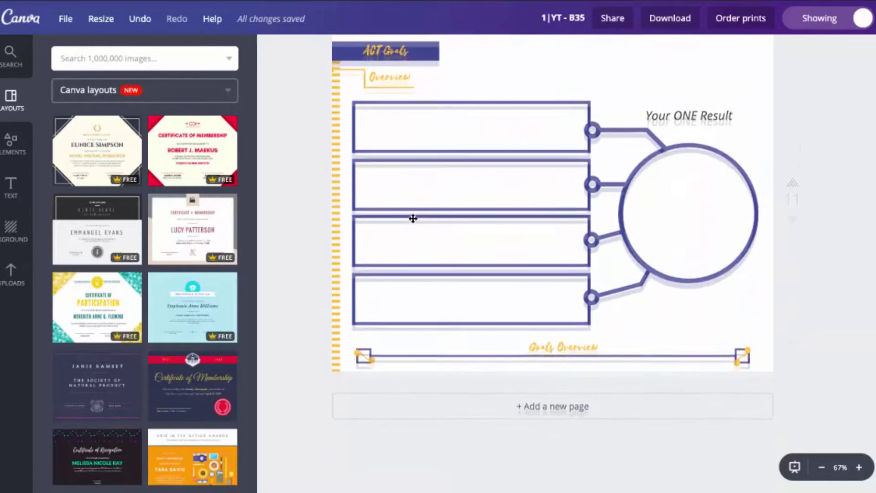
pyautogui.scroll(1, 413, 219)
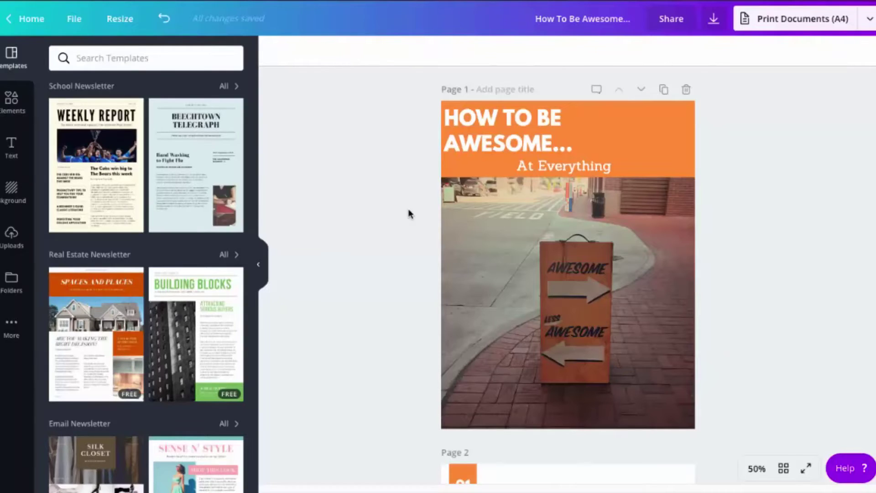
# Examine the How To Be Awesome cover, selecting its orange title block and the street sign photo.
pyautogui.scroll(-2, 409, 212)
pyautogui.scroll(2, 402, 212)
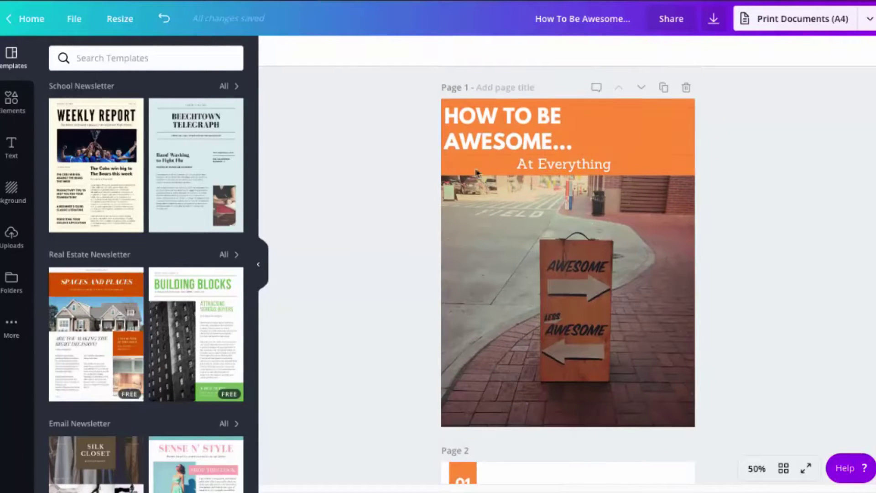
pyautogui.click(683, 169)
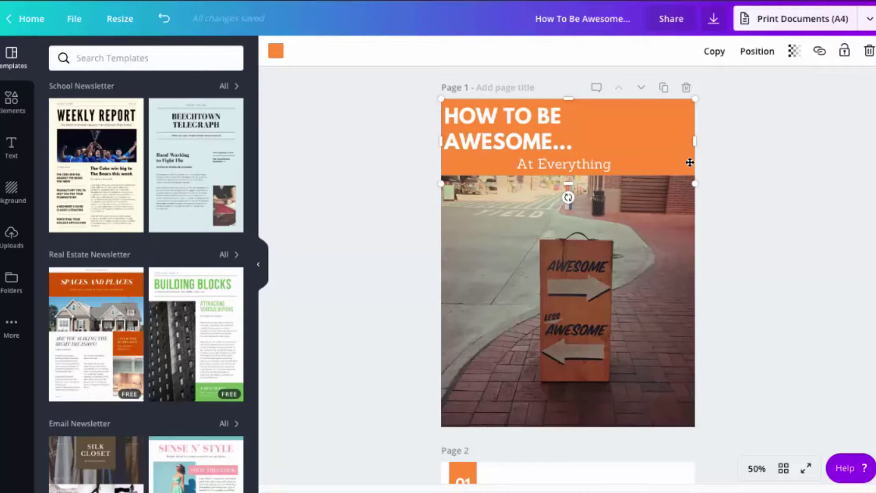
pyautogui.click(552, 305)
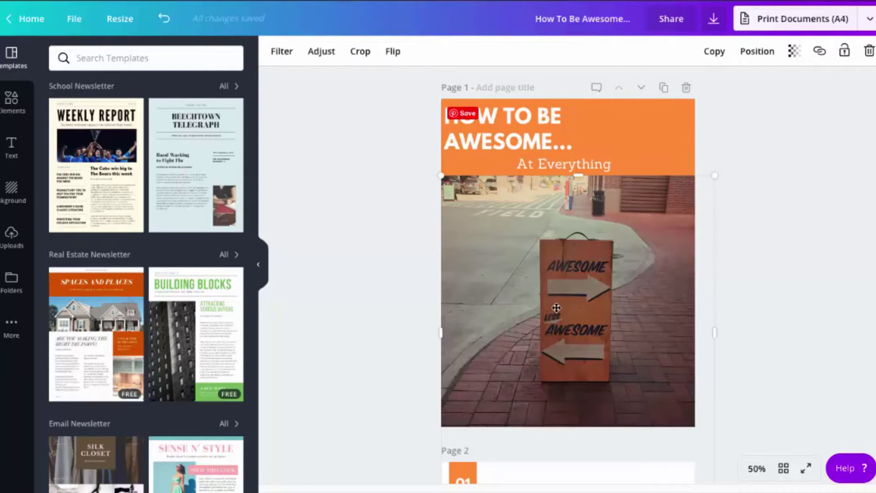
# Inspect the numbered inner pages of How To Be Awesome, checking page 2's orange 01 tag, sample text blocks and ACT logo.
pyautogui.scroll(-8, 556, 308)
pyautogui.scroll(1, 532, 248)
pyautogui.click(369, 151)
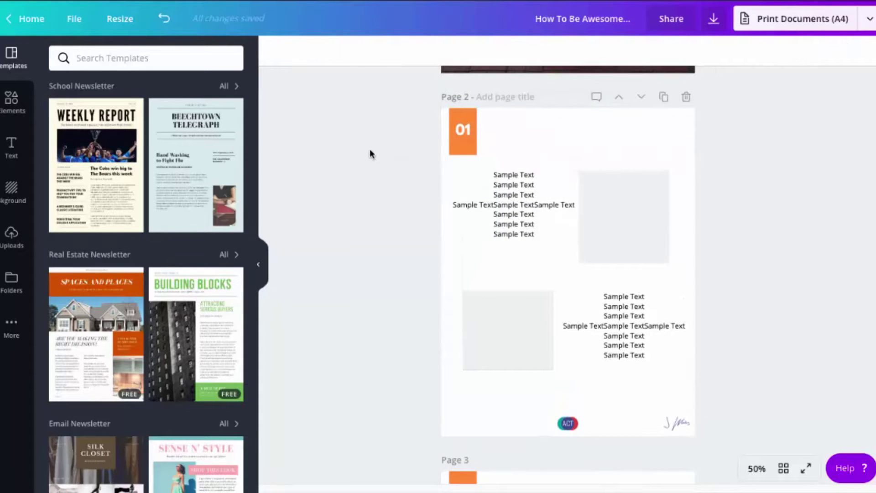
pyautogui.click(459, 150)
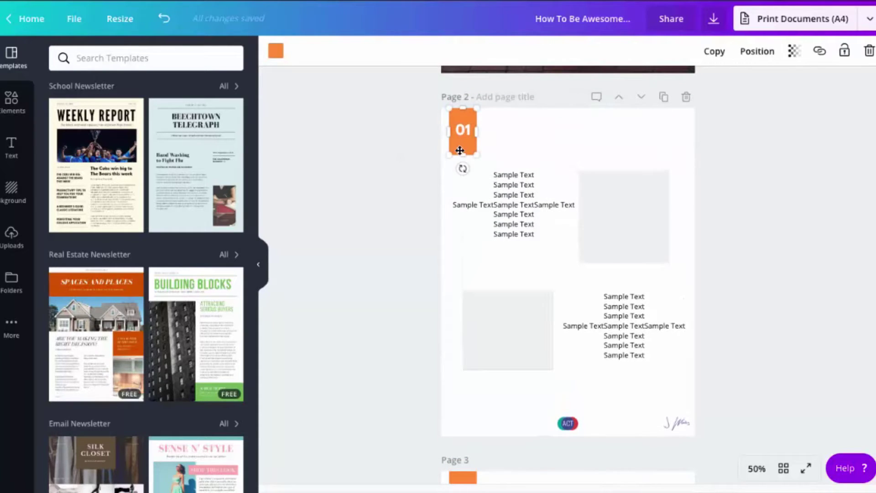
pyautogui.click(461, 124)
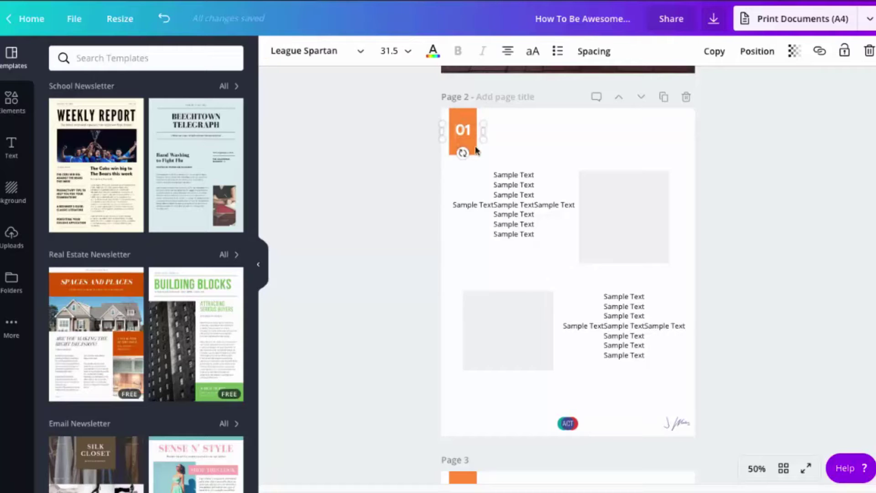
pyautogui.click(497, 185)
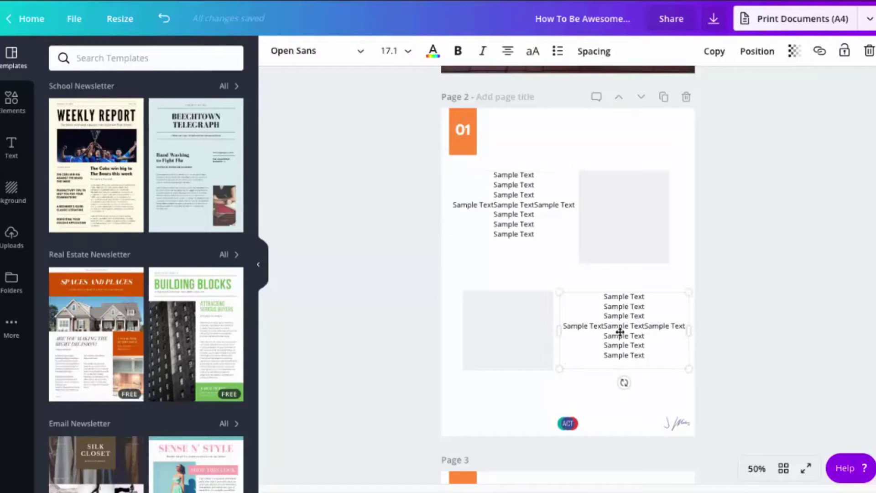
pyautogui.click(619, 332)
pyautogui.scroll(-3, 583, 317)
pyautogui.click(568, 296)
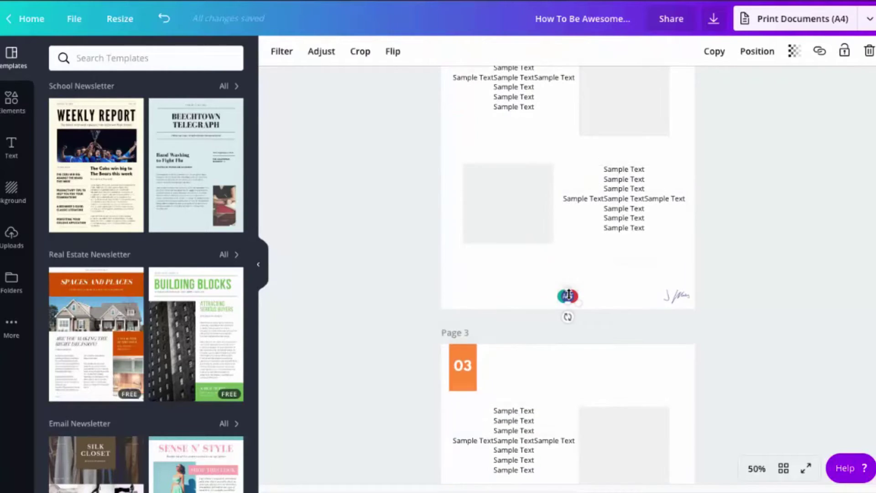
pyautogui.scroll(-15, 743, 164)
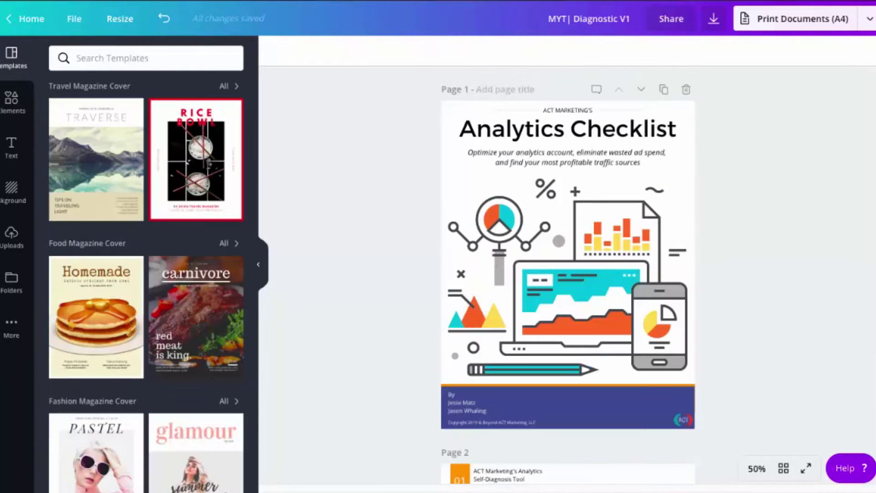
# Read through the Analytics Checklist document from its cover to the goal setup instructions on page 8.
pyautogui.scroll(-2, 352, 238)
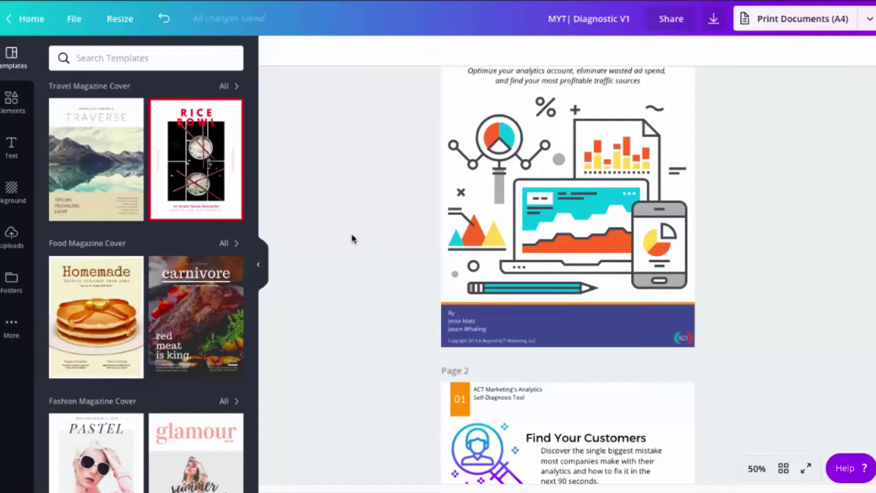
pyautogui.scroll(-7, 352, 238)
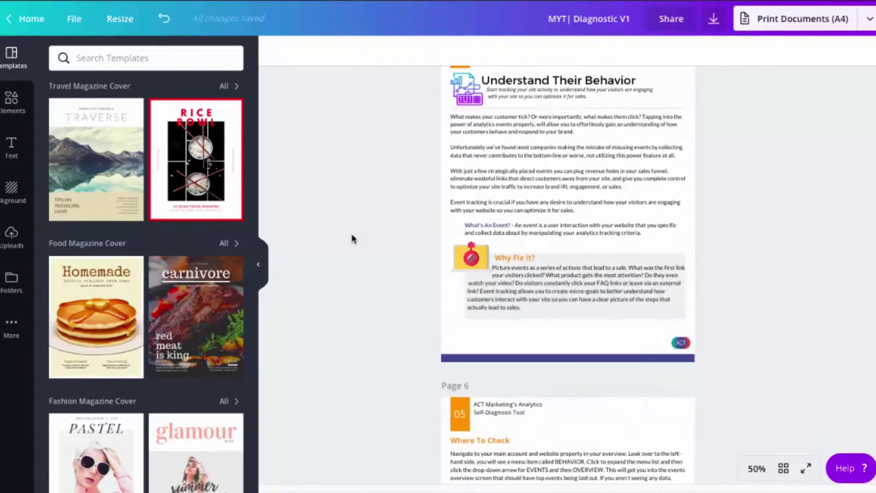
pyautogui.scroll(-11, 352, 238)
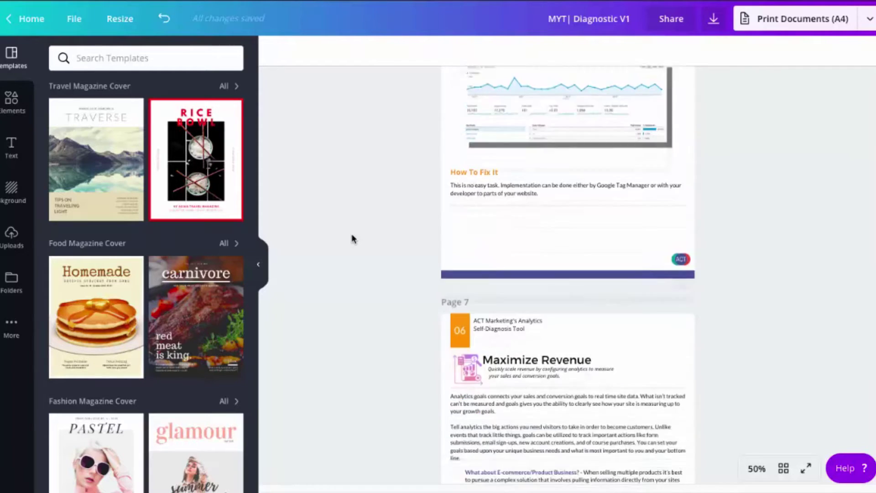
pyautogui.scroll(-12, 352, 238)
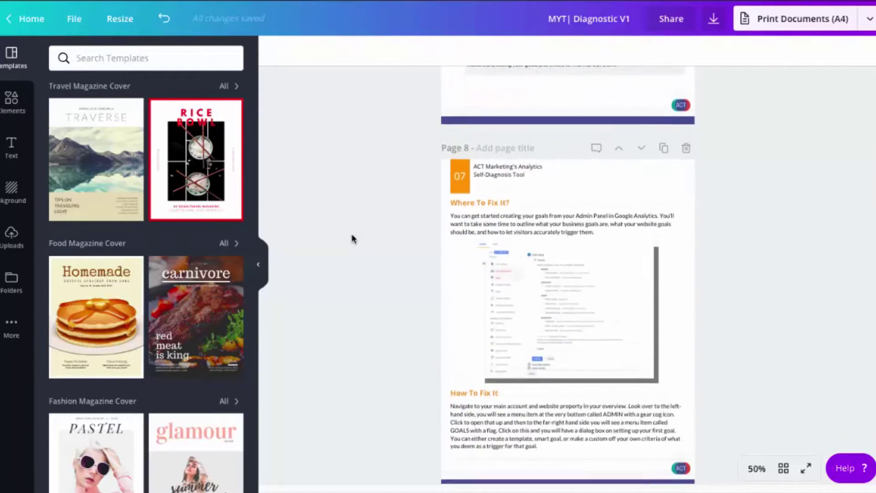
# Review the Analytics Checklist's closing help page, then look back over its earlier numbered pages toward the cover.
pyautogui.scroll(-1, 351, 238)
pyautogui.scroll(20, 352, 238)
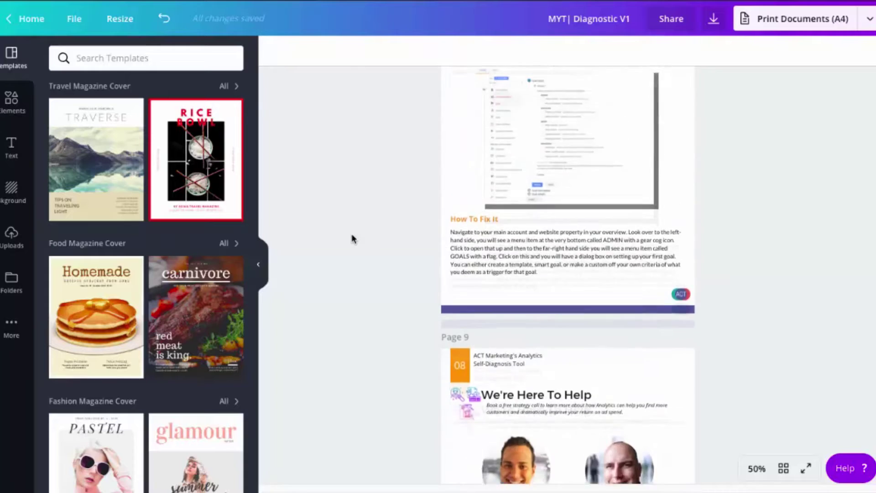
pyautogui.scroll(20, 351, 238)
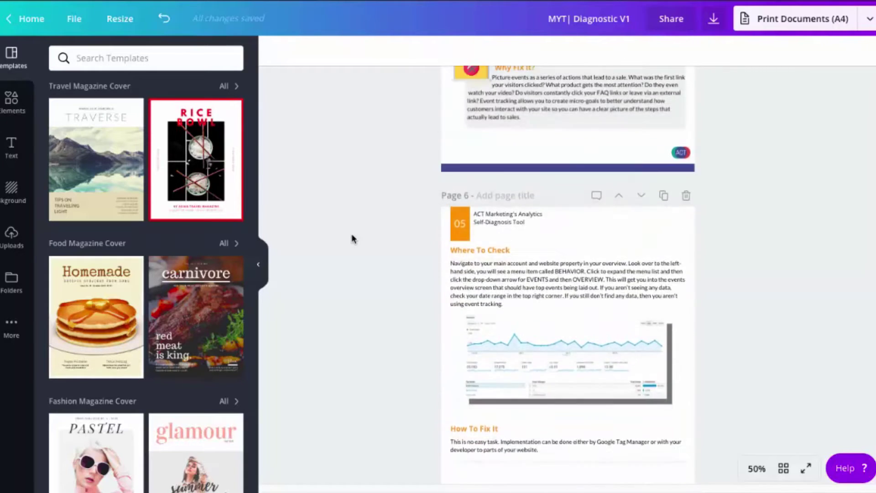
pyautogui.scroll(6, 351, 238)
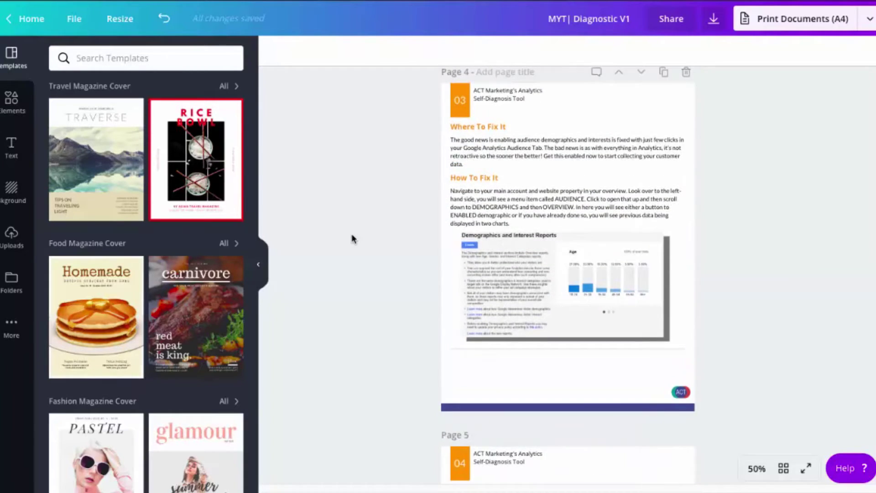
pyautogui.scroll(20, 352, 238)
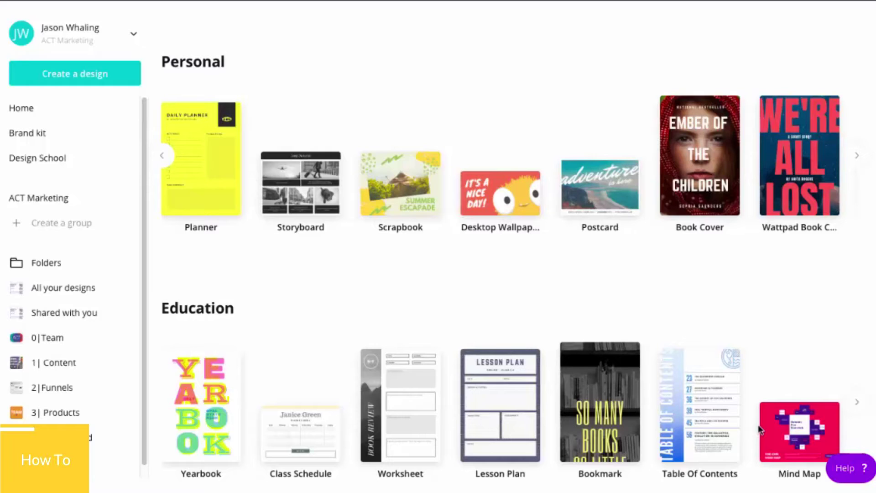
# Create a new blank 8.5 in × 11 in Report design from the Documents design types.
pyautogui.scroll(6, 609, 283)
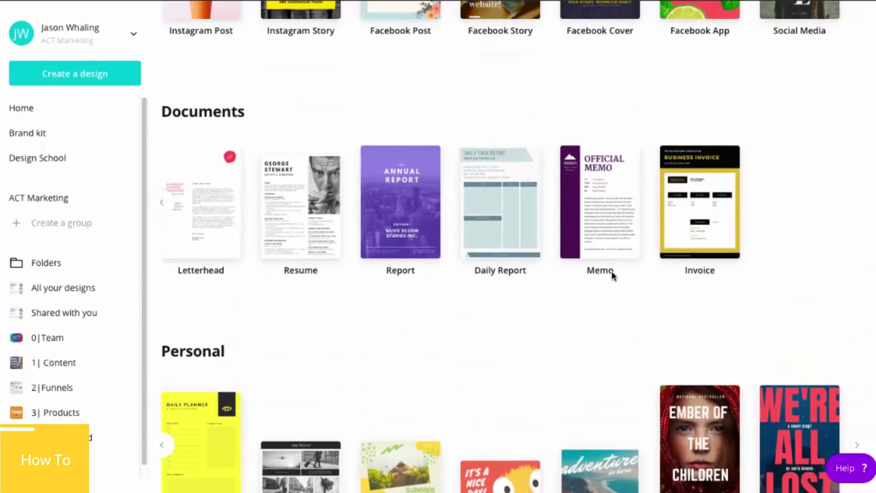
pyautogui.scroll(-4, 407, 207)
pyautogui.scroll(4, 407, 208)
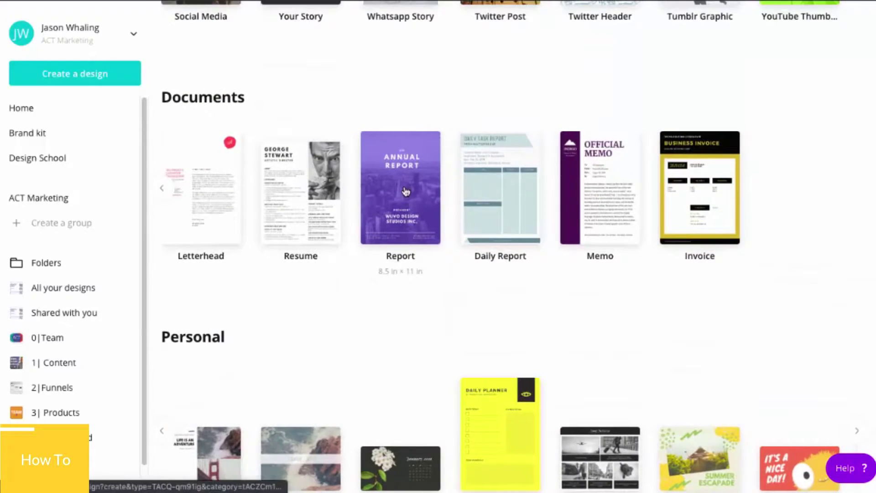
pyautogui.click(406, 190)
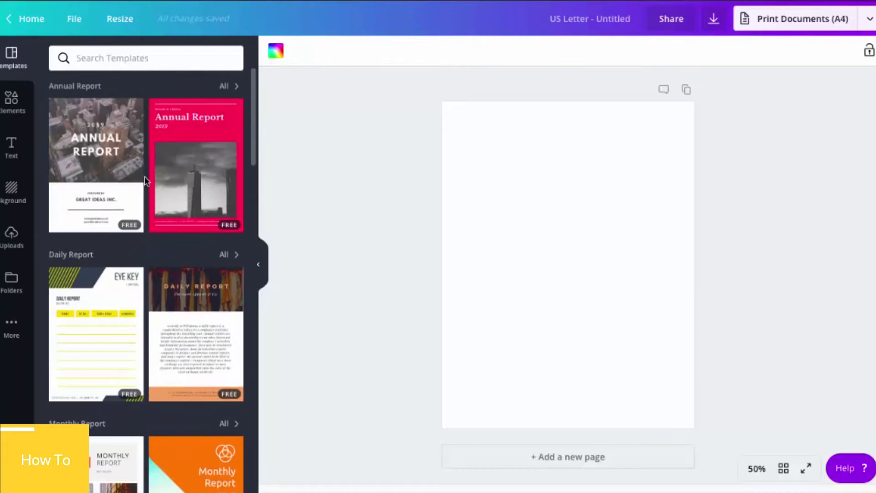
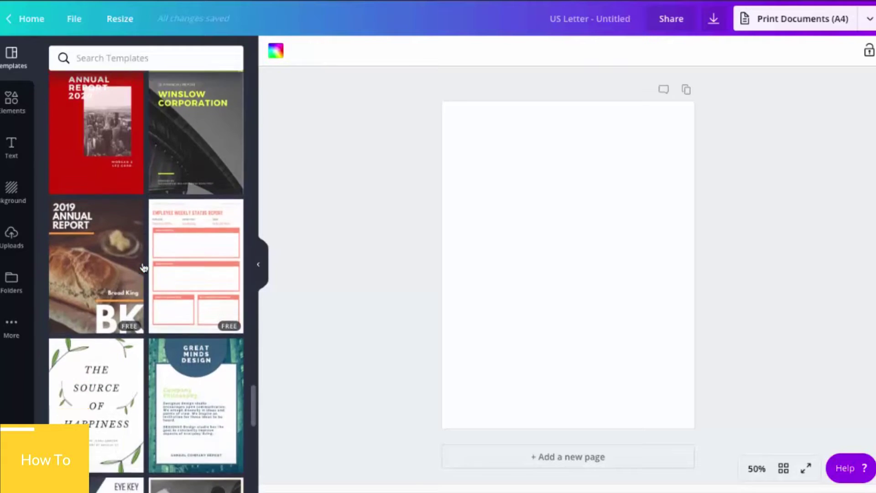
# Apply the 2020 cover page of the Yellow Black Corporate Photo General Report template to the blank page.
pyautogui.scroll(10, 144, 267)
pyautogui.click(103, 208)
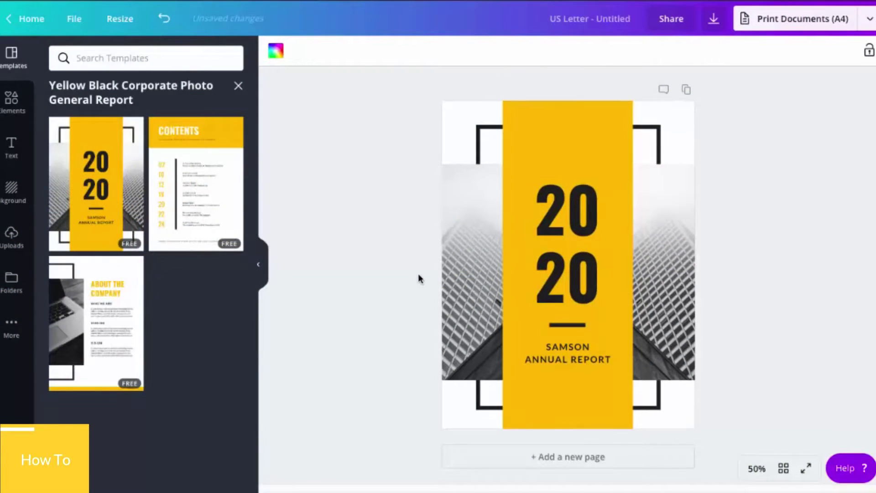
pyautogui.scroll(-1, 732, 242)
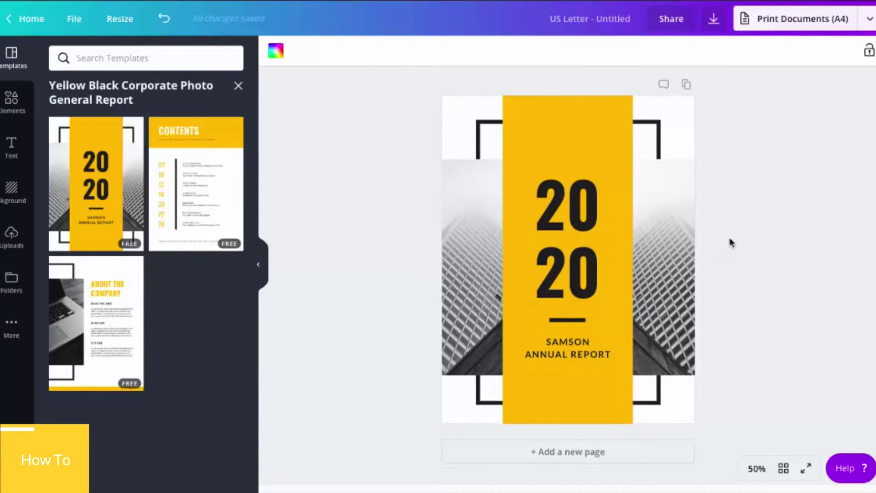
# Recolor the cover's yellow vertical band with the indigo blue from the ACT Qudrants palette.
pyautogui.click(565, 119)
pyautogui.click(279, 51)
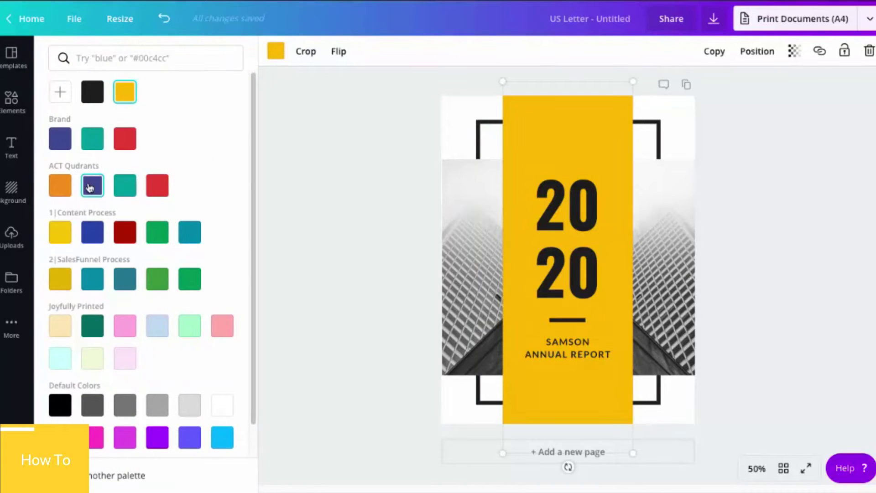
pyautogui.click(89, 183)
# Recolor the cover's 20 20 title and SAMSON ANNUAL REPORT subtitle white, and its frame and divider line orange.
pyautogui.click(576, 214)
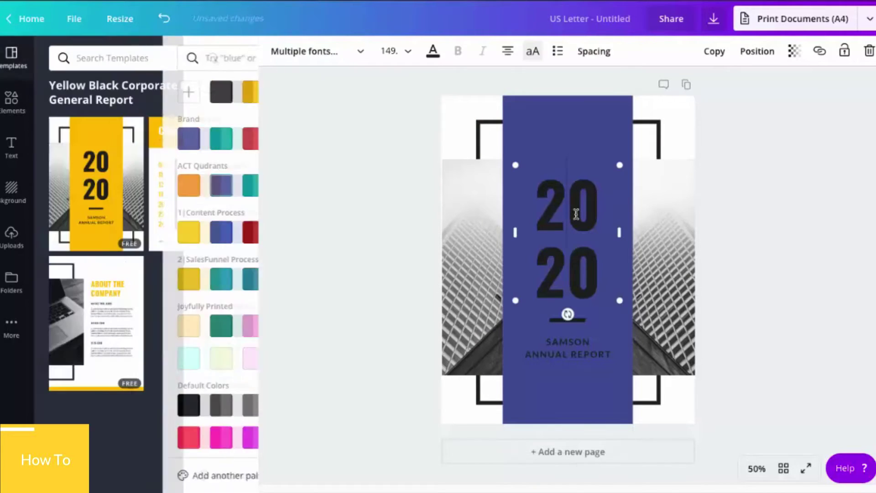
pyautogui.doubleClick(576, 214)
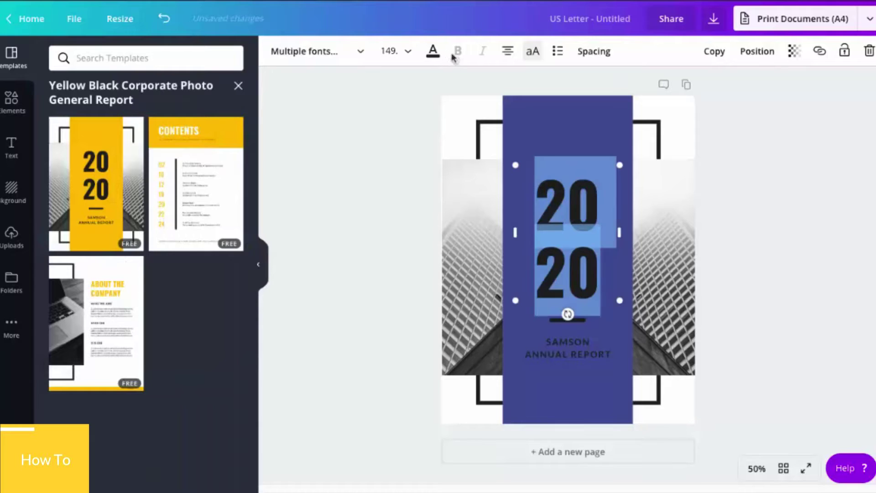
pyautogui.click(432, 54)
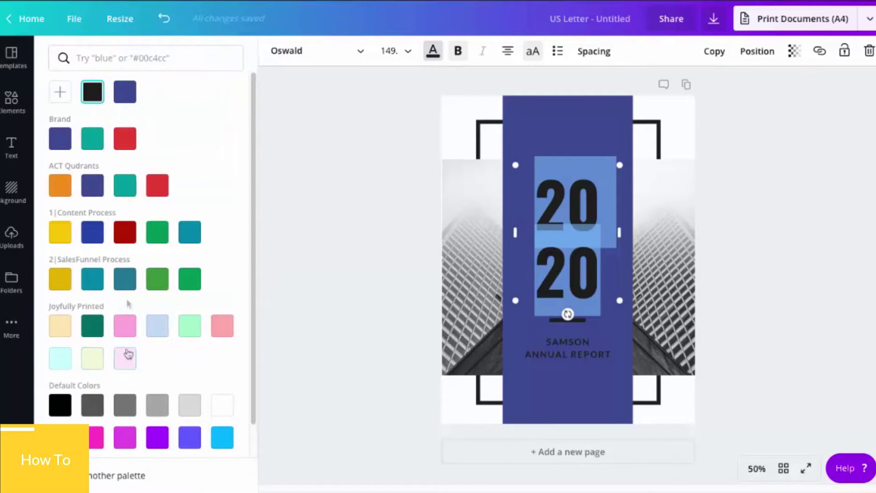
pyautogui.click(223, 405)
pyautogui.click(382, 211)
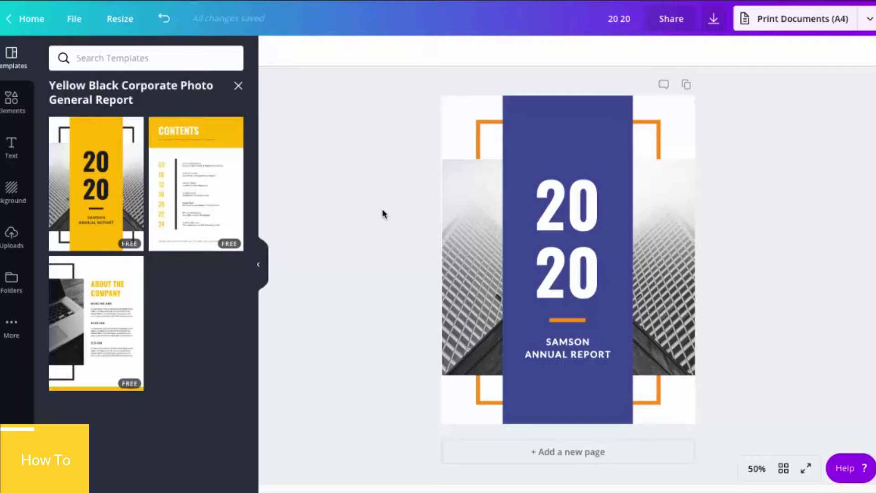
# Replace the cover title with GOALS 102 and the subtitle with the author's full name, widening the blue band to fit the title.
pyautogui.click(565, 213)
pyautogui.click(564, 213)
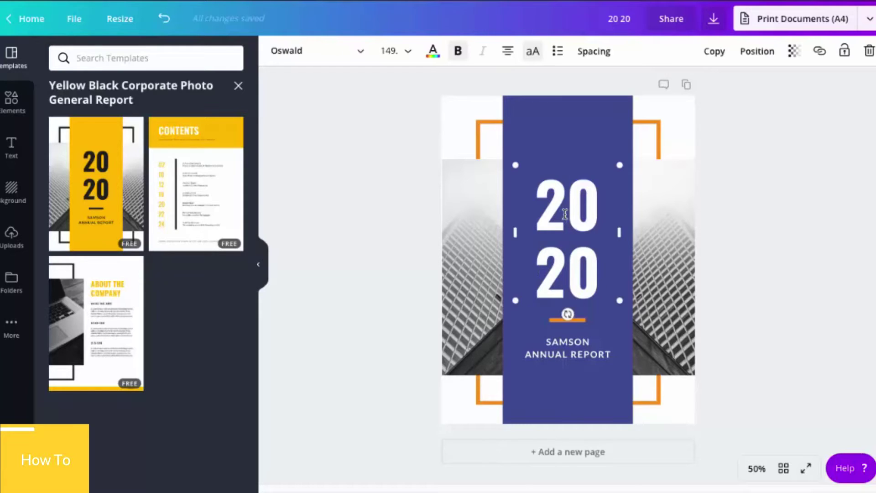
pyautogui.hotkey('ctrl', 'a')
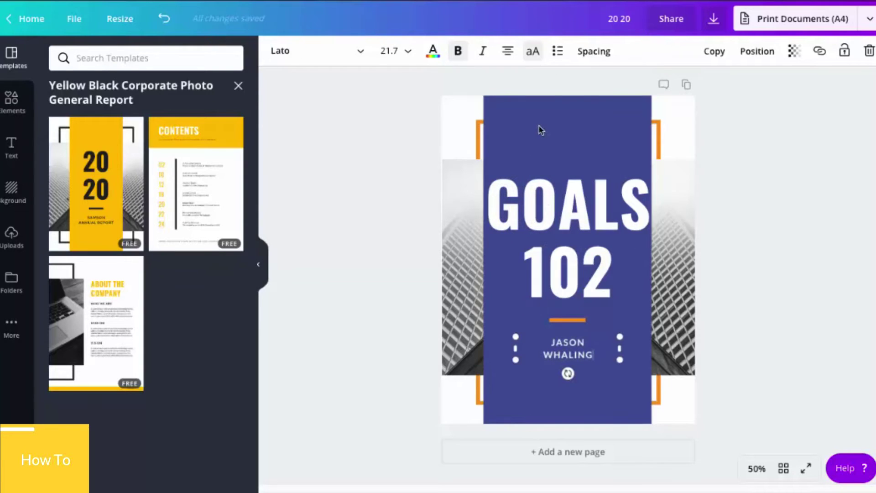
pyautogui.click(539, 128)
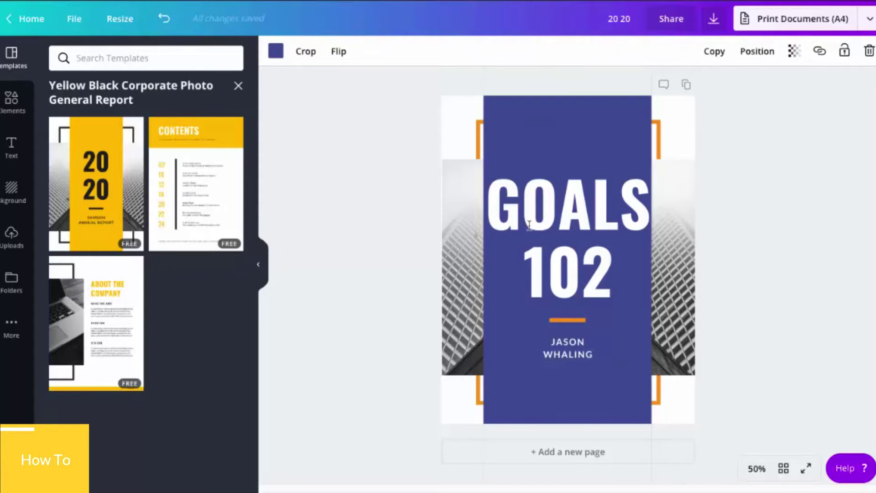
pyautogui.click(803, 294)
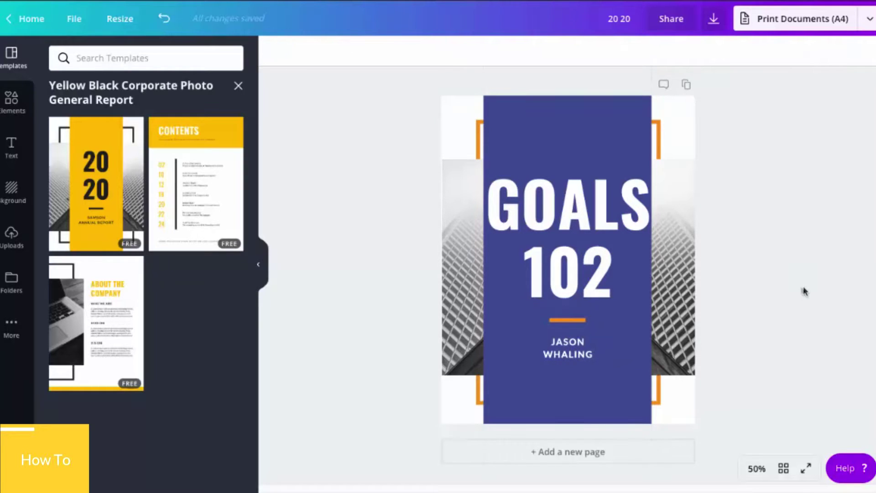
# Add a second page with the template's CONTENTS layout and recolor its header band and column of page numbers brand indigo blue.
pyautogui.click(511, 454)
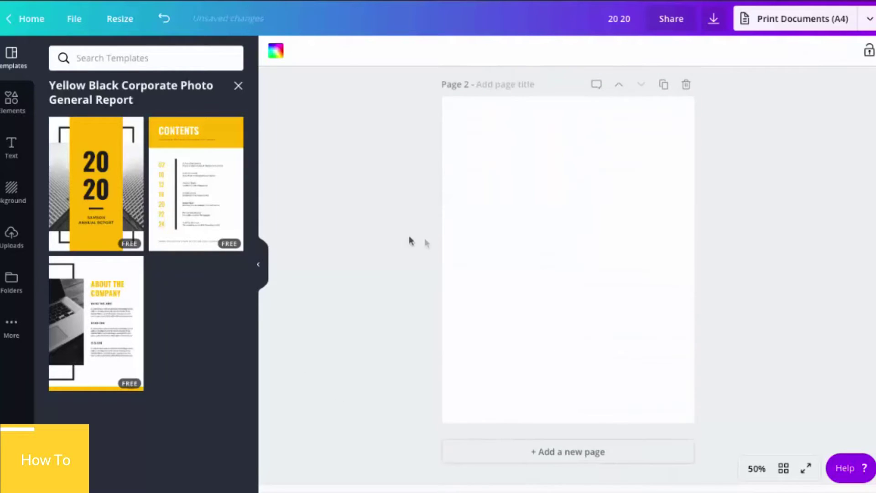
pyautogui.click(195, 167)
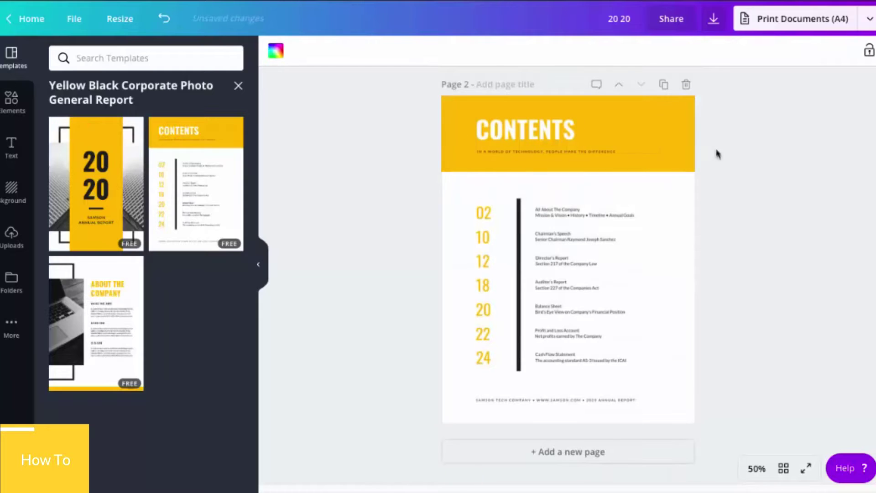
pyautogui.click(453, 160)
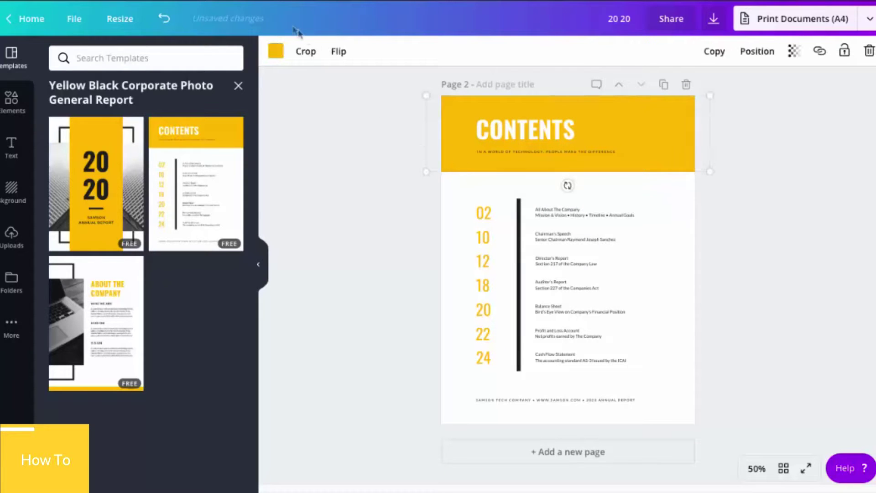
pyautogui.click(275, 49)
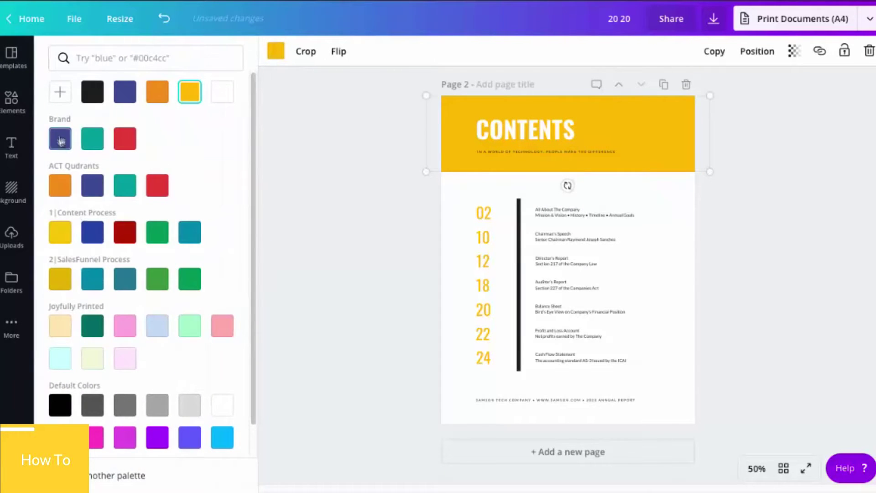
pyautogui.click(59, 138)
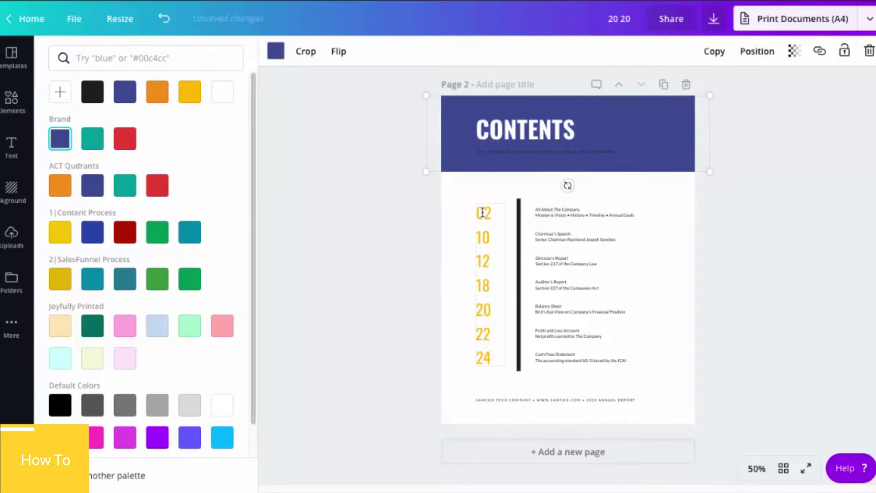
pyautogui.click(482, 212)
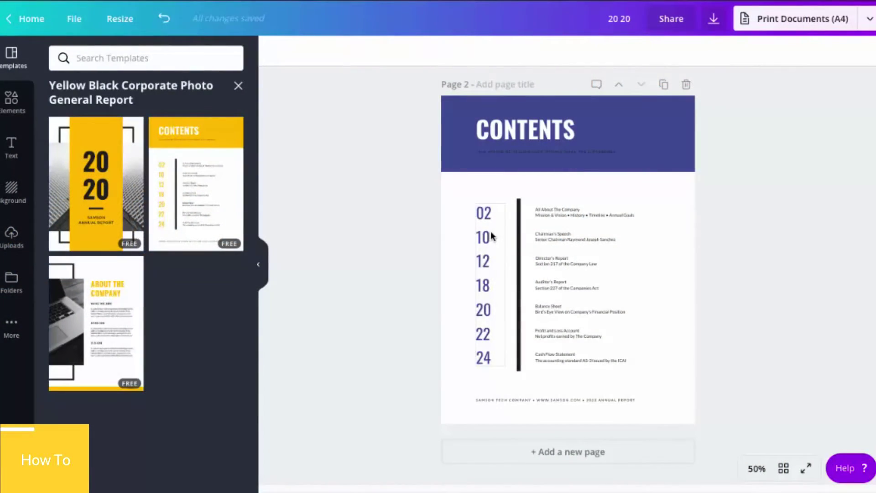
pyautogui.click(492, 235)
# Add a third page with the template's ABOUT THE COMPANY layout and recolor its yellow footer strip brand indigo blue.
pyautogui.click(569, 452)
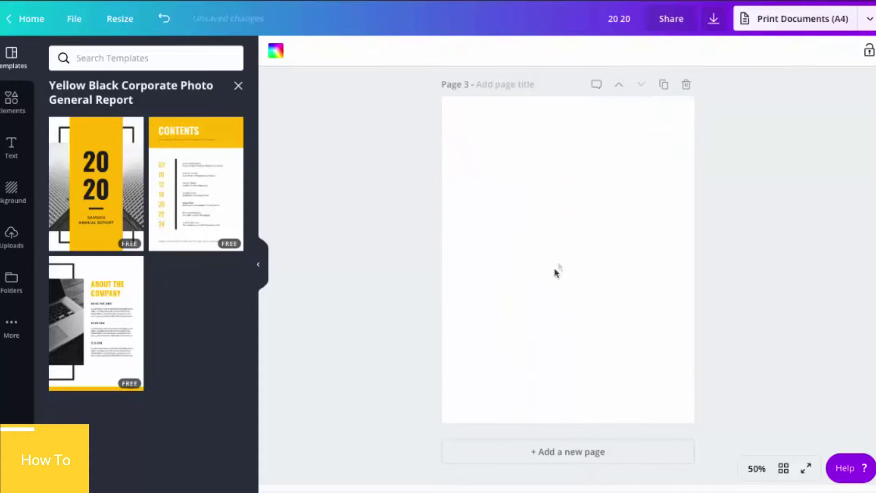
pyautogui.click(116, 335)
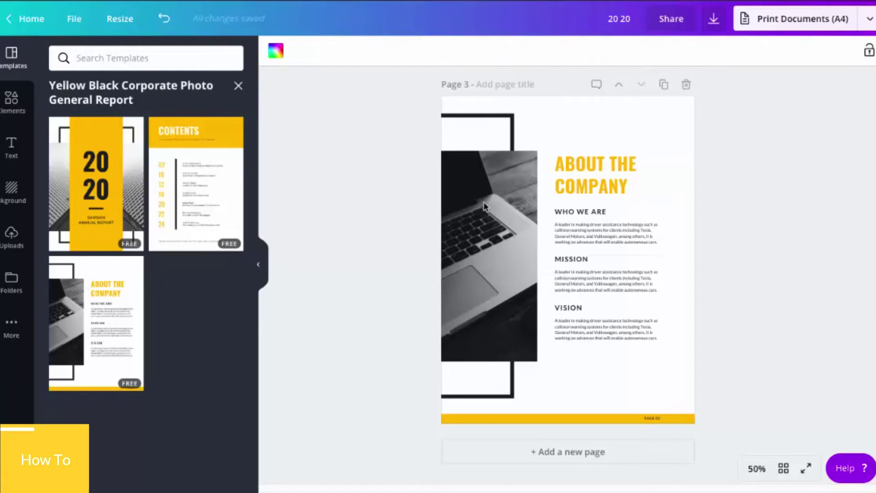
pyautogui.click(470, 418)
pyautogui.click(276, 51)
pyautogui.click(60, 139)
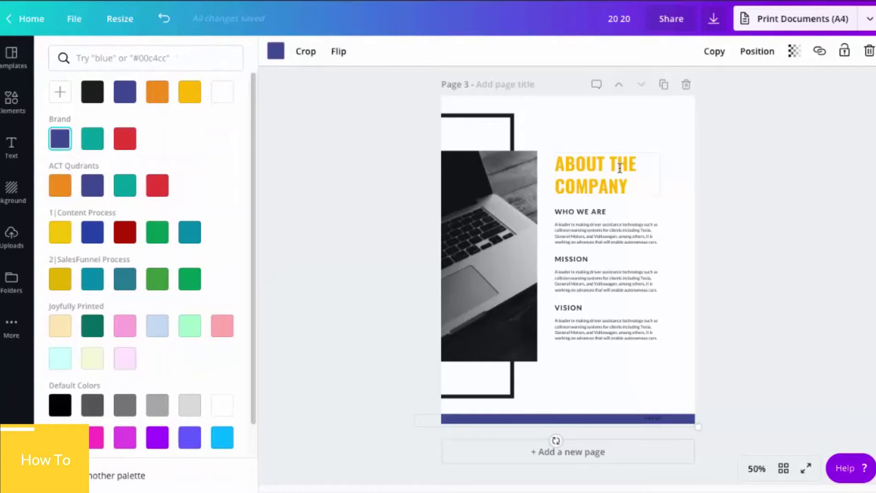
# Recolor the whole ABOUT THE COMPANY heading on page 3 brand indigo blue.
pyautogui.click(619, 168)
pyautogui.doubleClick(605, 174)
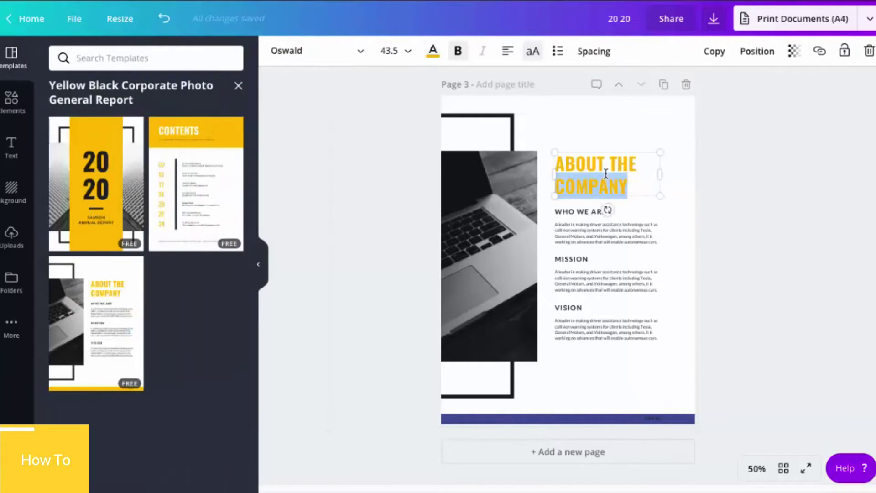
pyautogui.tripleClick(606, 173)
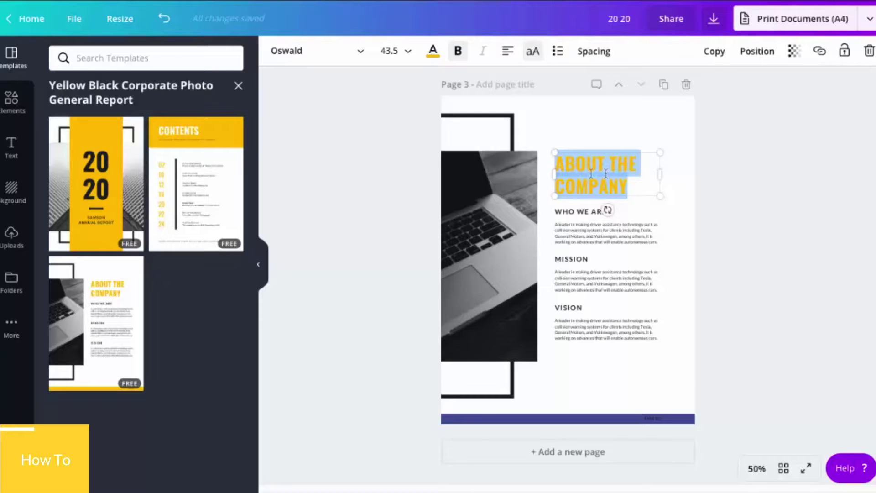
pyautogui.click(433, 53)
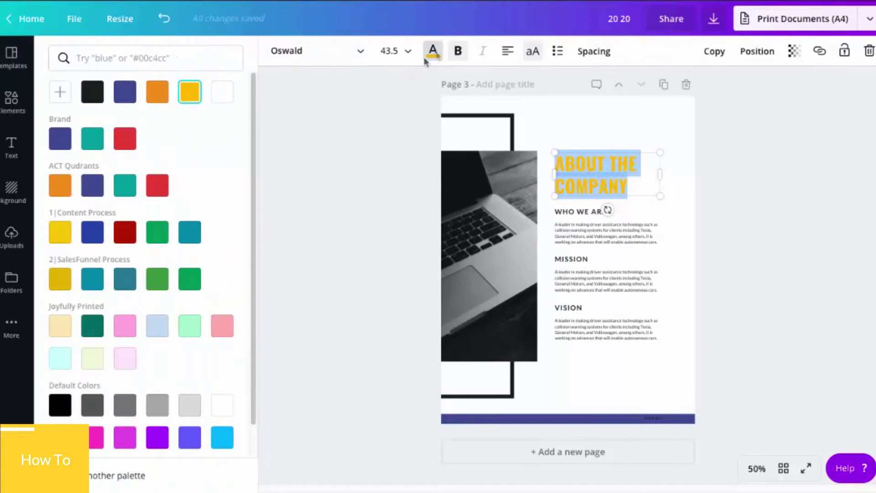
pyautogui.click(59, 138)
pyautogui.click(321, 263)
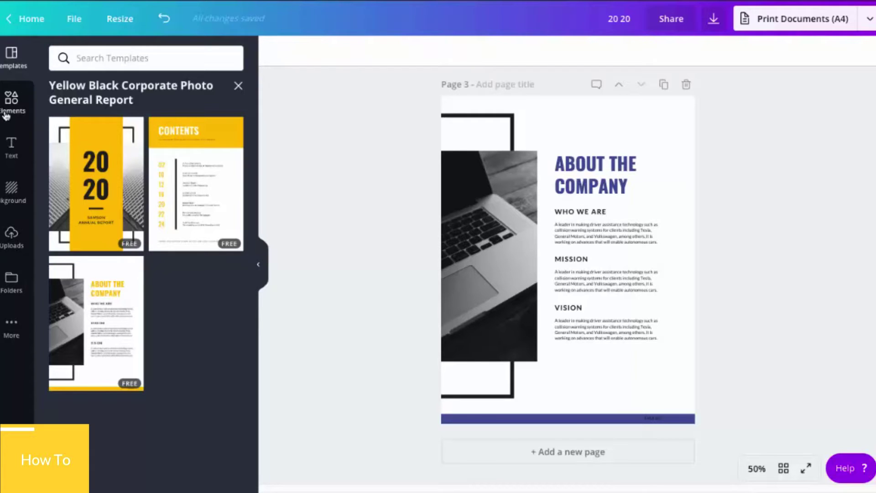
# Browse the free photos in the elements library, search it for goals instead, and limit the results to photos.
pyautogui.click(14, 101)
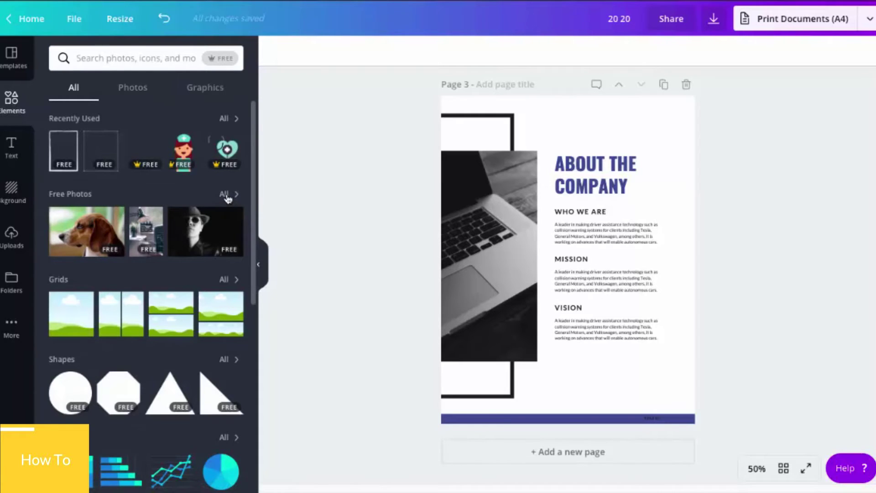
pyautogui.click(224, 195)
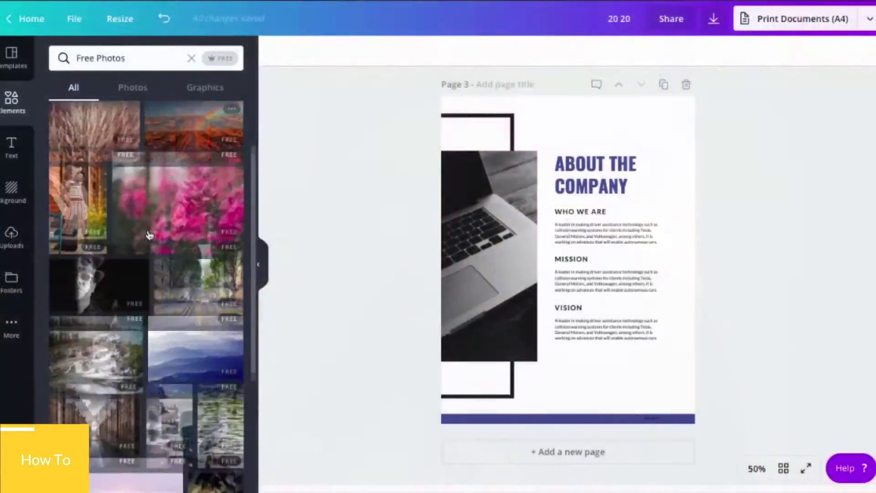
pyautogui.scroll(5, 150, 235)
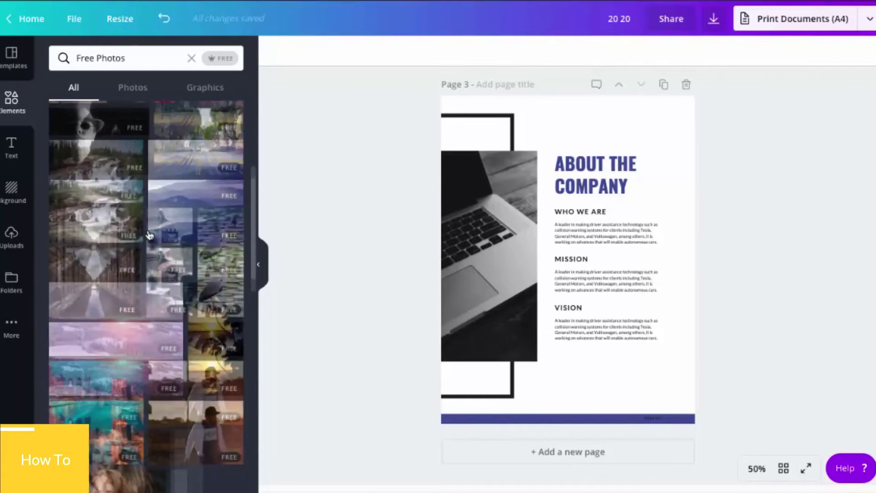
pyautogui.scroll(5, 148, 234)
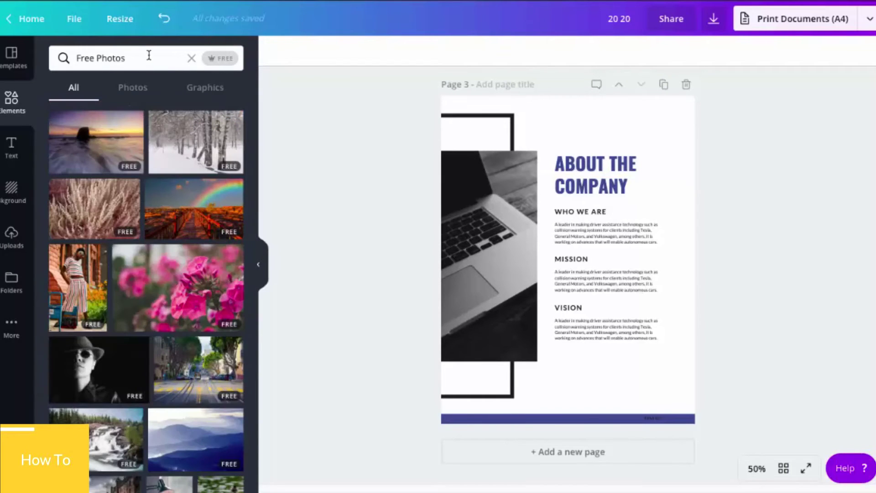
pyautogui.tripleClick(149, 55)
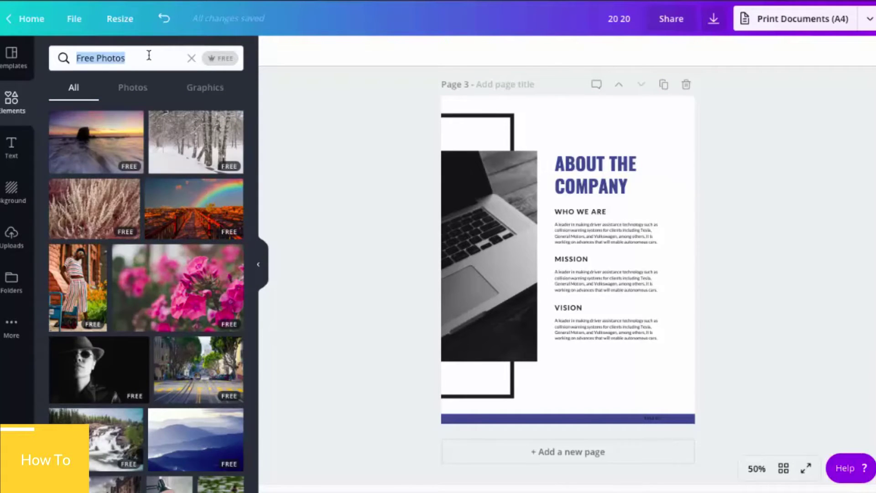
pyautogui.write('goals')
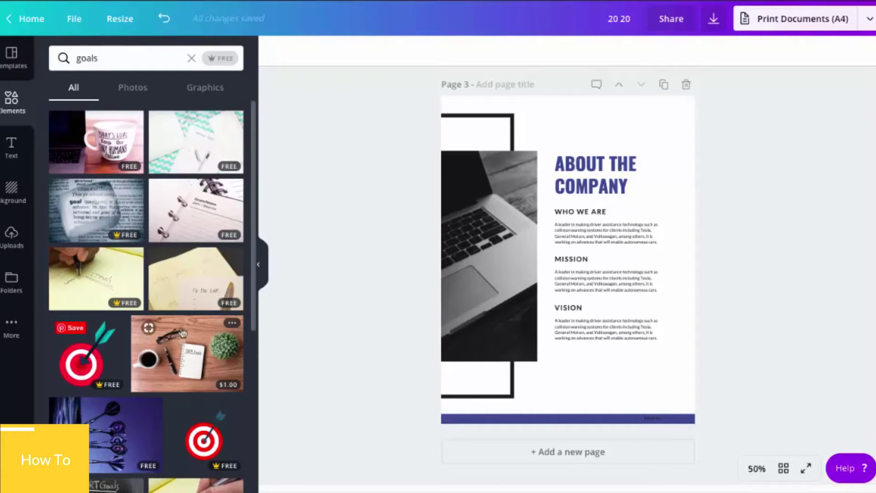
pyautogui.scroll(-4, 164, 328)
pyautogui.scroll(4, 147, 326)
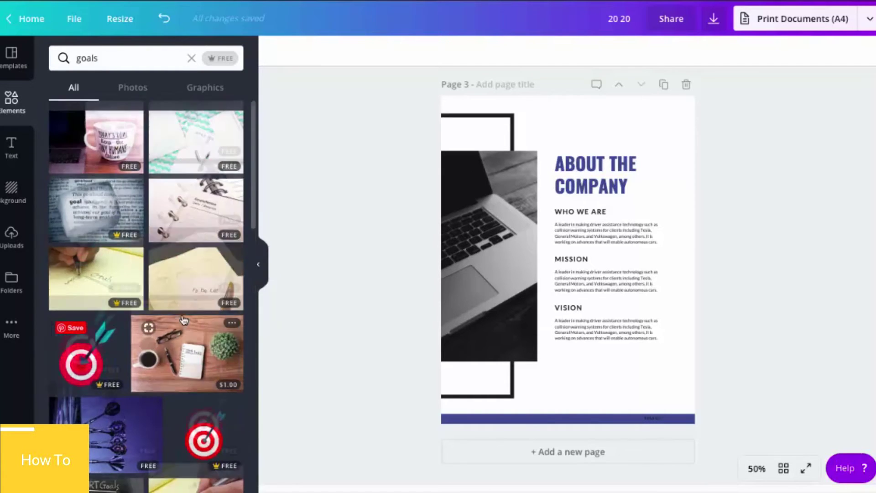
pyautogui.click(134, 91)
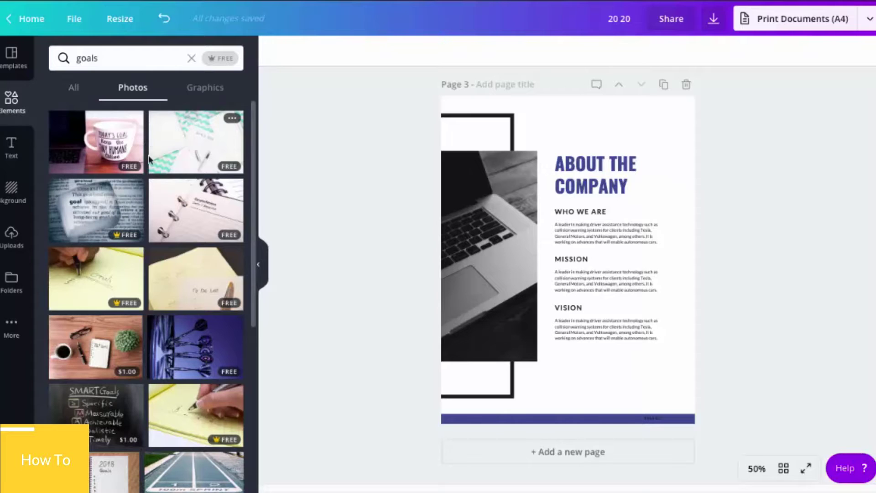
pyautogui.scroll(-4, 208, 197)
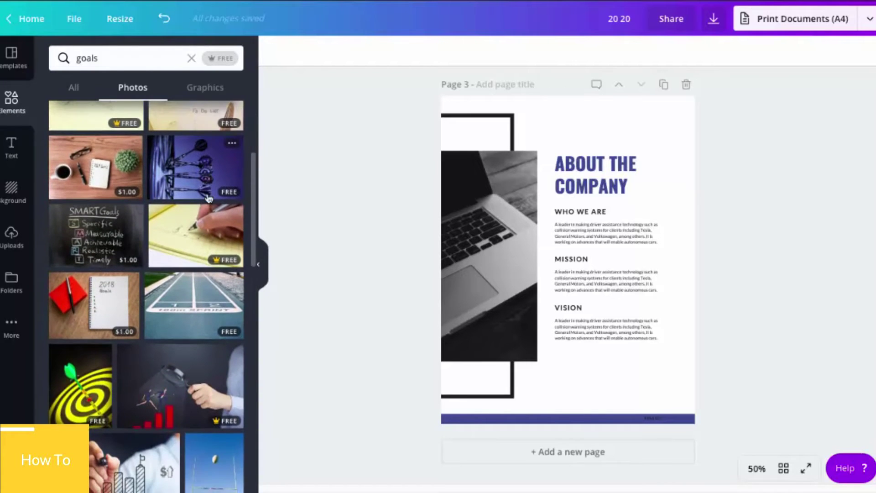
# Replace the laptop photo on page 3 with the purple darts photo and keep its crop.
pyautogui.scroll(1, 208, 197)
pyautogui.click(192, 204)
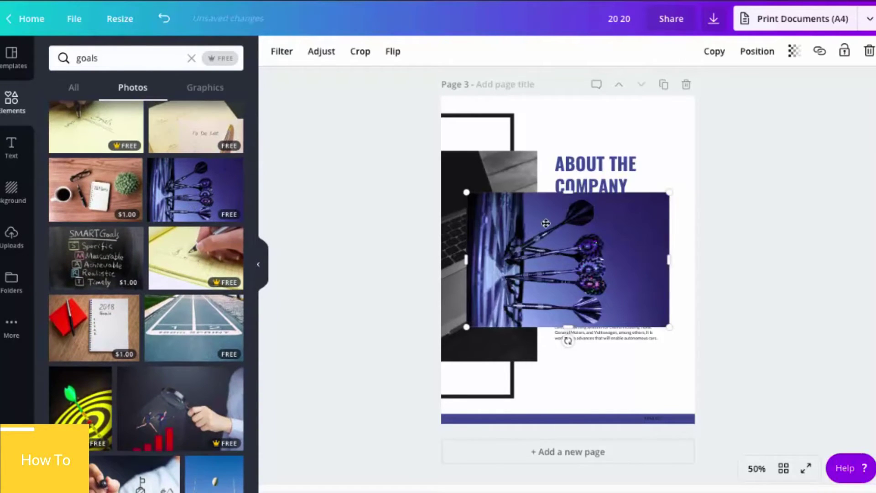
pyautogui.moveTo(593, 251); pyautogui.dragTo(551, 234)
pyautogui.doubleClick(497, 238)
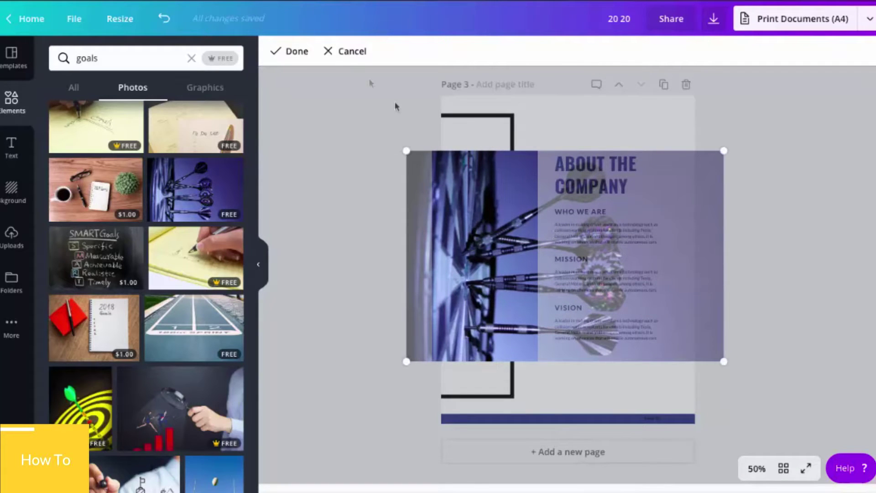
pyautogui.click(292, 53)
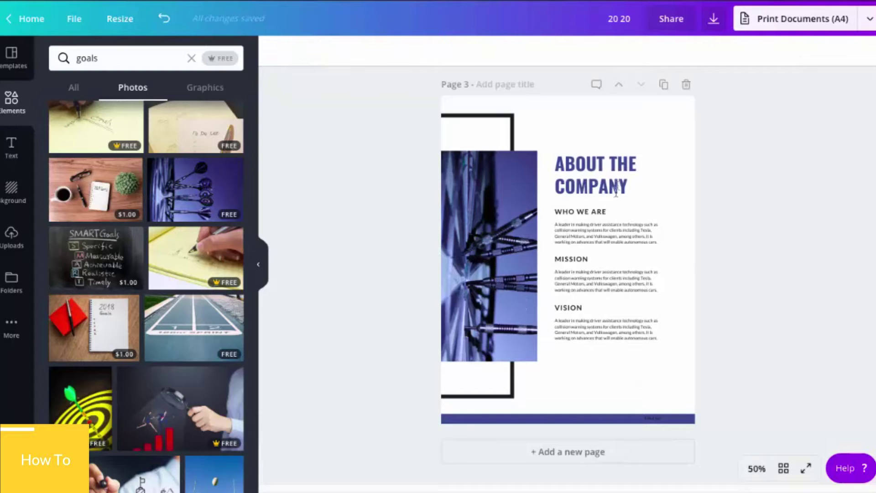
# Add a blank page at the end of the document and duplicate the ABOUT THE COMPANY page 3.
pyautogui.click(570, 450)
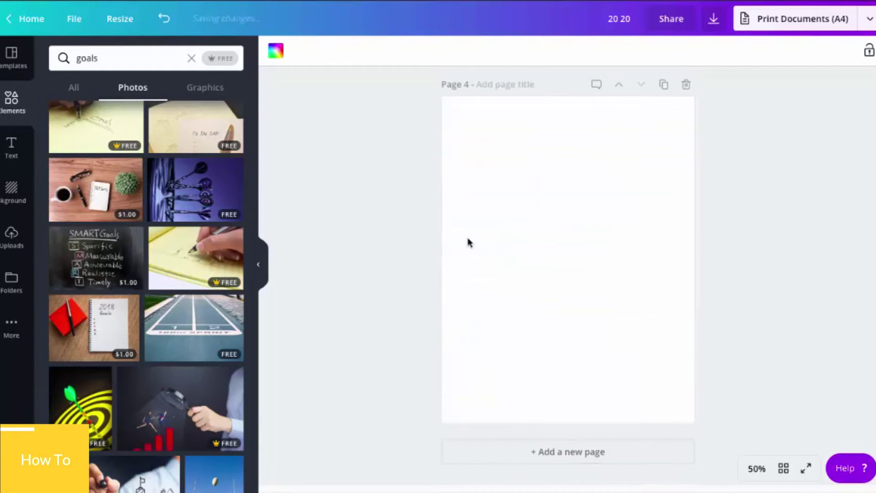
pyautogui.scroll(8, 566, 205)
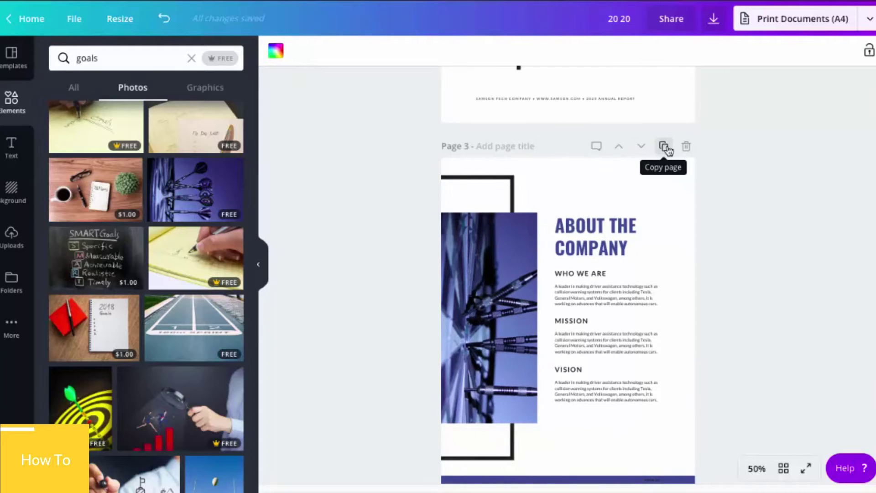
pyautogui.click(664, 147)
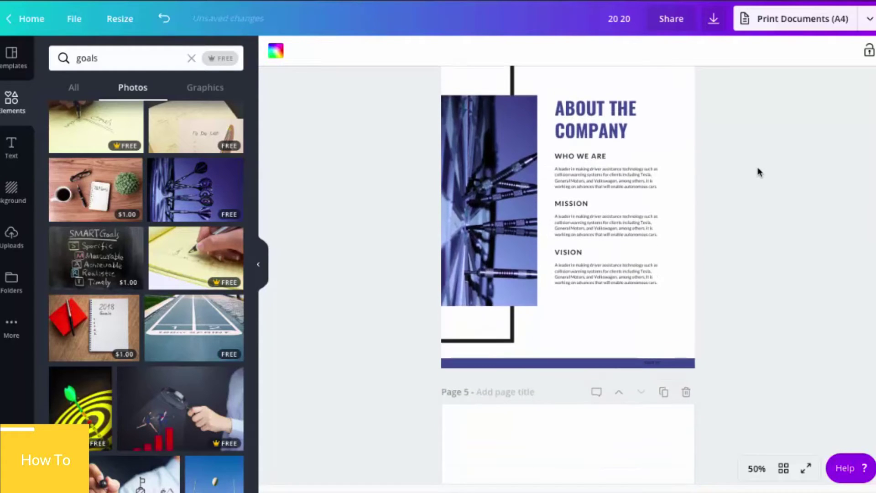
# Replace the darts photo on page 4 with the handwritten Goals notepad photo and duplicate that page.
pyautogui.scroll(4, 90, 299)
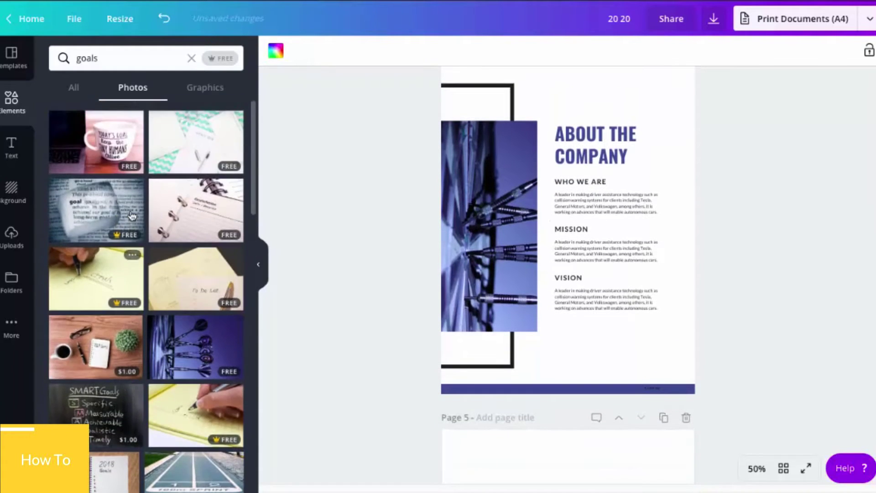
pyautogui.moveTo(89, 289); pyautogui.dragTo(498, 239)
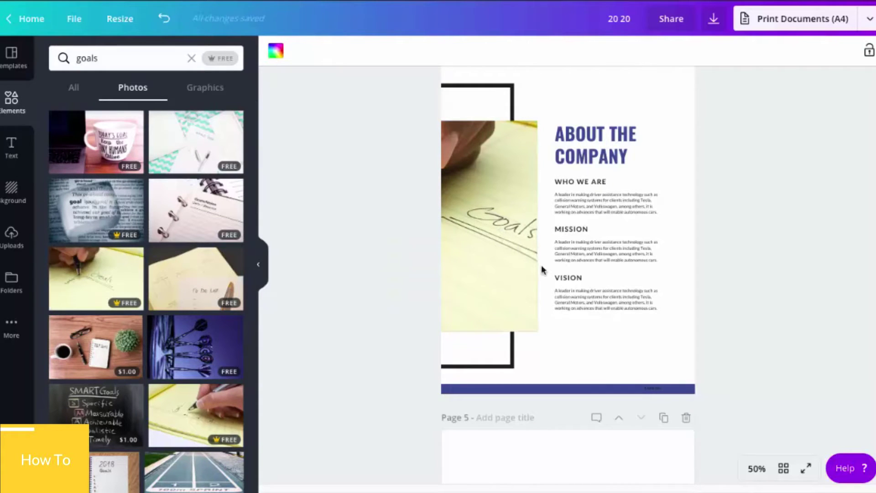
pyautogui.scroll(3, 683, 268)
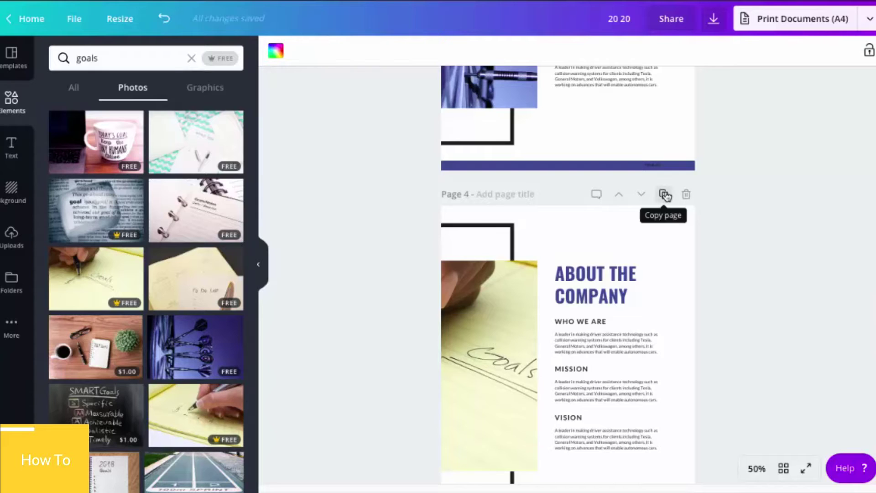
pyautogui.click(663, 195)
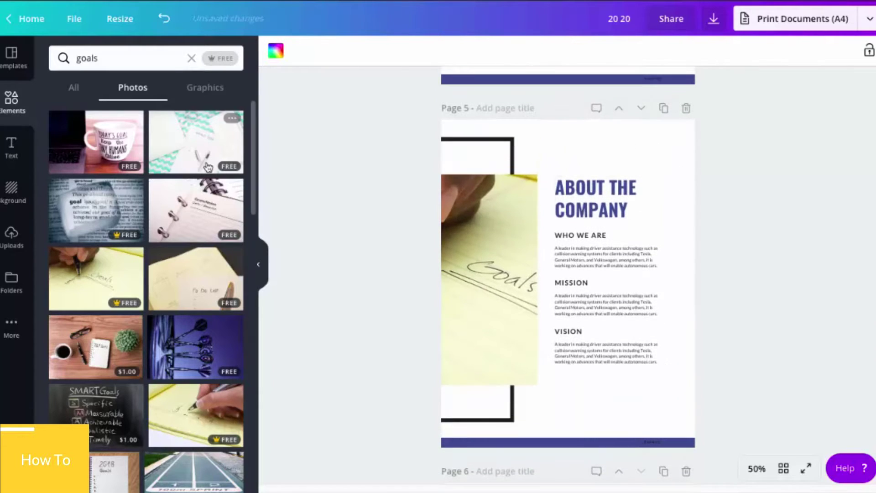
# Replace the notepad photo on page 5 with the TODAY'S GOAL mug photo and reposition it so the mug's text fills the frame.
pyautogui.moveTo(121, 159); pyautogui.dragTo(507, 285)
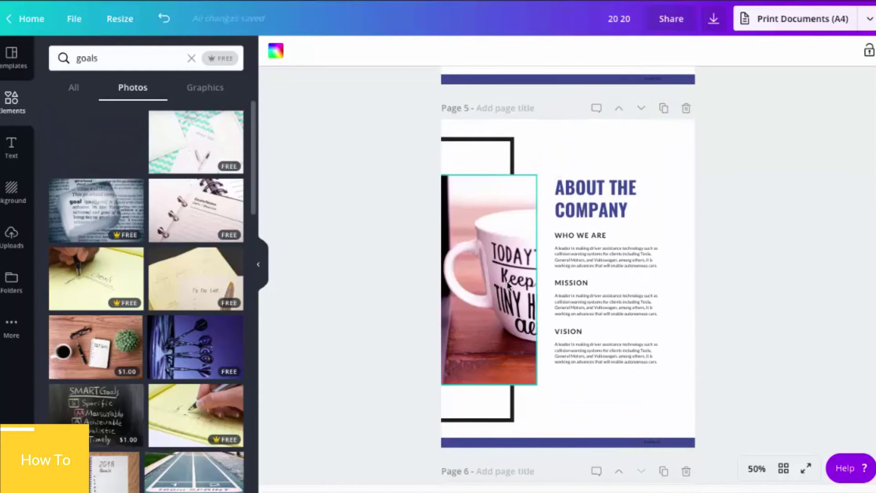
pyautogui.doubleClick(508, 285)
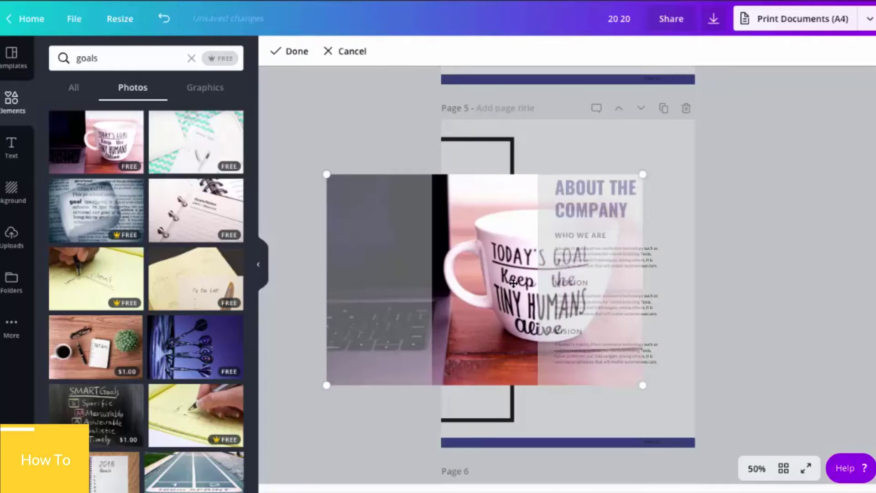
pyautogui.moveTo(507, 285); pyautogui.dragTo(462, 287)
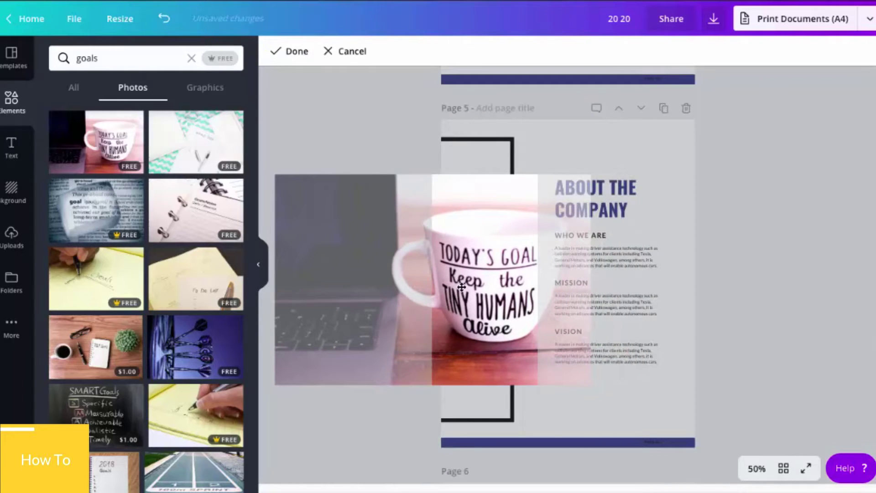
pyautogui.click(283, 51)
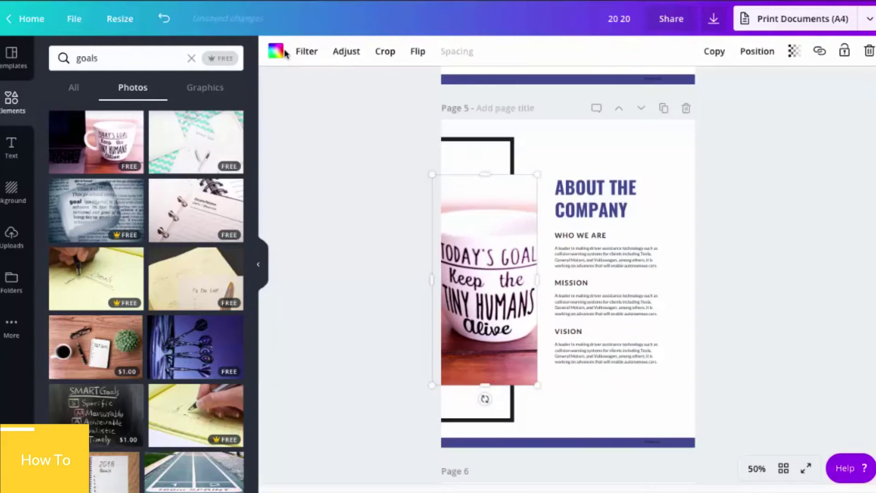
pyautogui.click(357, 293)
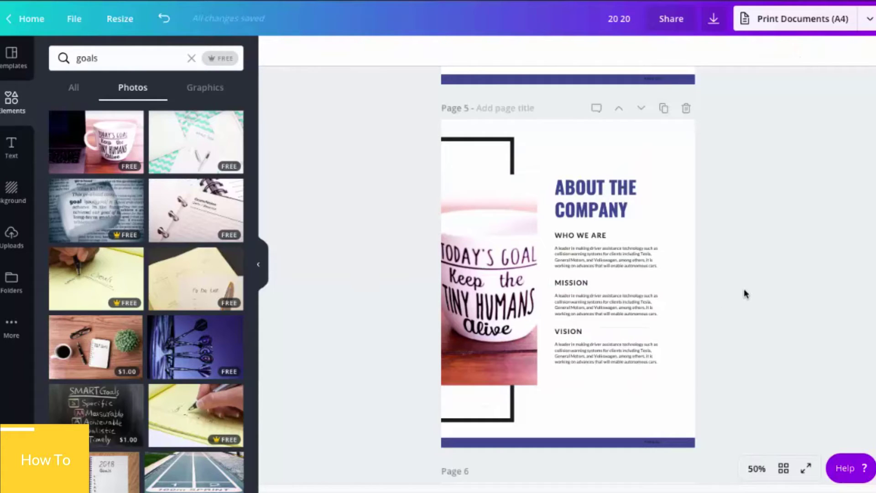
# Review the report's pages from the GOALS 102 cover through the contents and the ABOUT THE COMPANY pages.
pyautogui.scroll(15, 744, 293)
pyautogui.scroll(10, 745, 293)
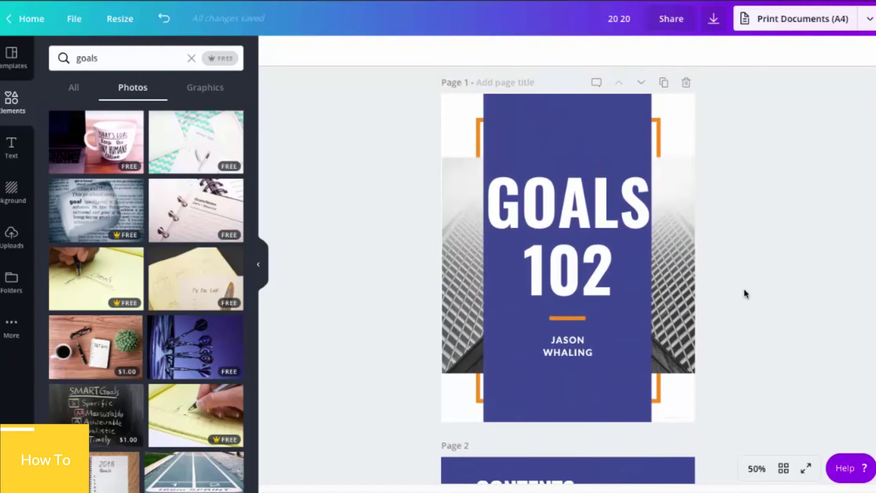
pyautogui.scroll(-8, 745, 293)
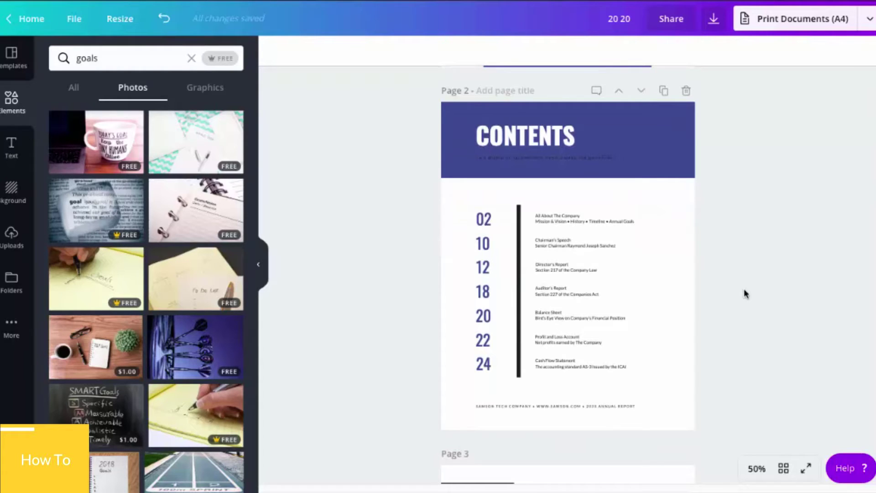
pyautogui.scroll(-8, 745, 294)
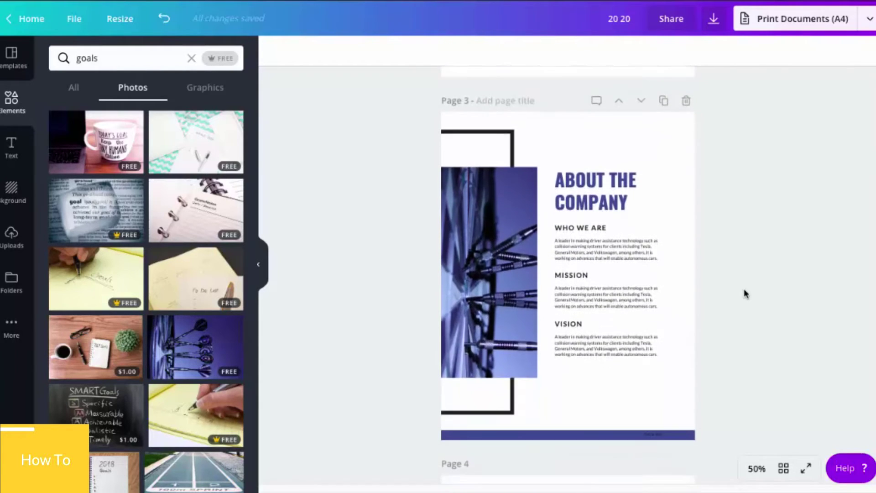
pyautogui.scroll(-2, 745, 294)
pyautogui.scroll(1, 745, 293)
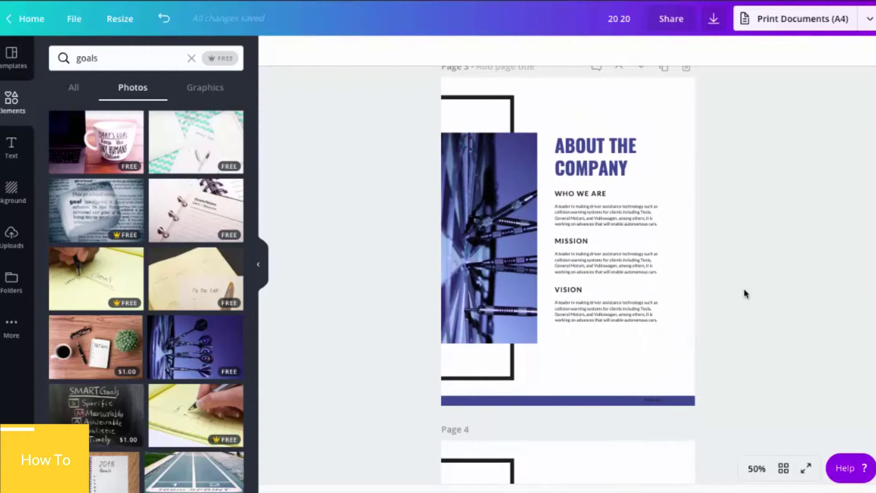
pyautogui.scroll(-8, 716, 293)
pyautogui.scroll(-10, 496, 250)
pyautogui.scroll(20, 496, 250)
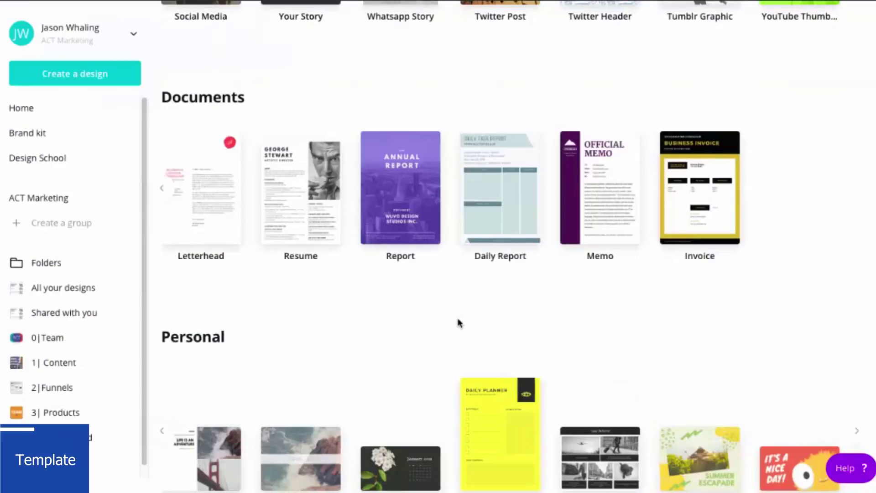
# Browse the design types on the home page and start a blank Presentation (16:9) from the Documents category.
pyautogui.scroll(5, 457, 321)
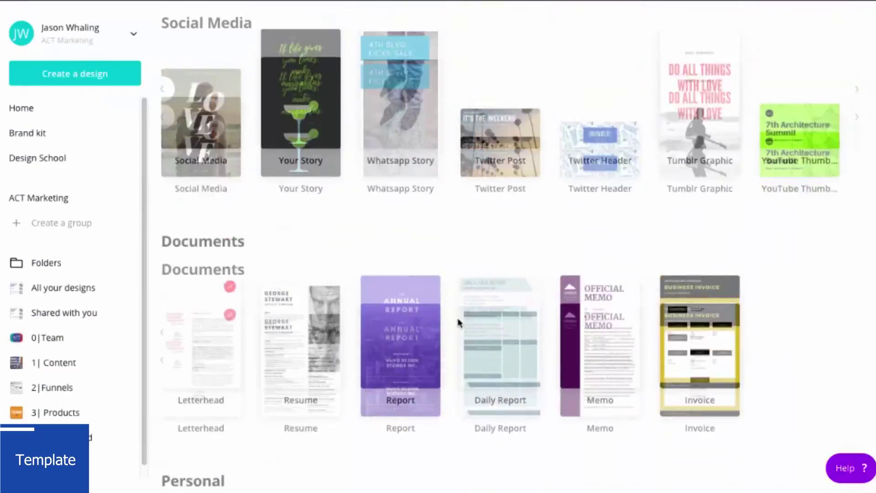
pyautogui.scroll(2, 458, 322)
pyautogui.scroll(-5, 457, 322)
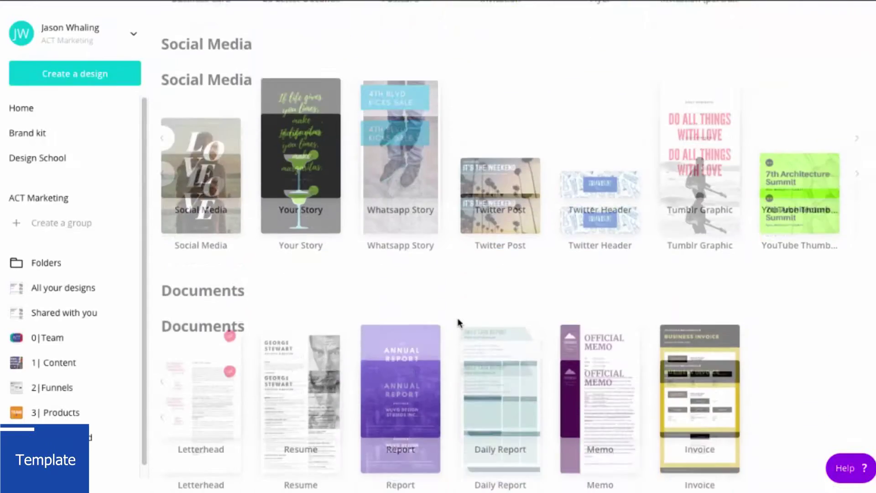
pyautogui.click(163, 186)
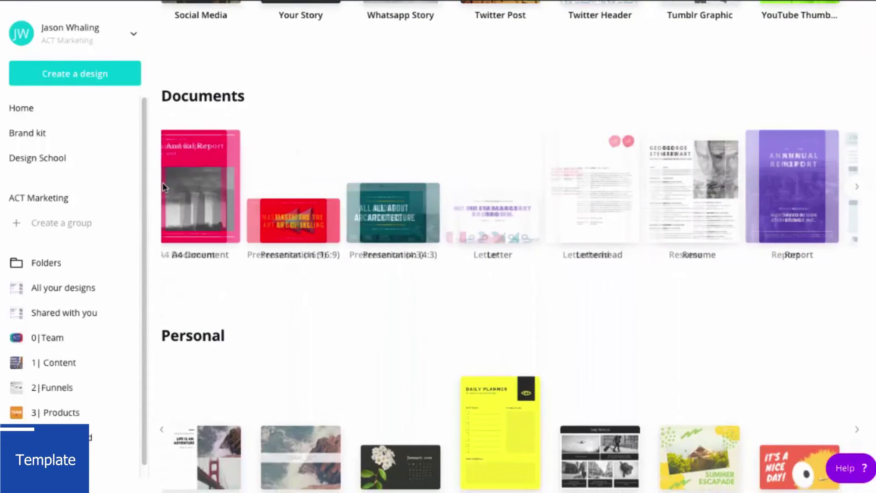
pyautogui.click(288, 237)
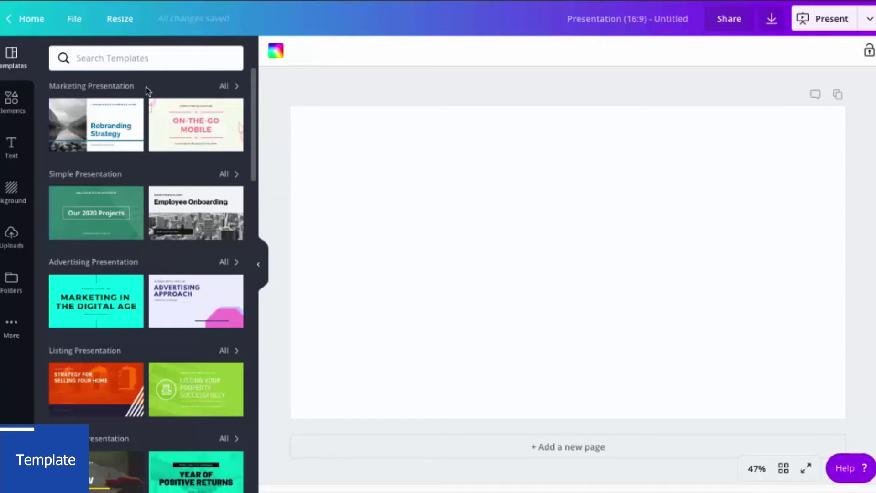
# Browse the presentation template categories and look through the designs in the Advertising Presentation collection.
pyautogui.scroll(-3, 150, 183)
pyautogui.scroll(-8, 151, 181)
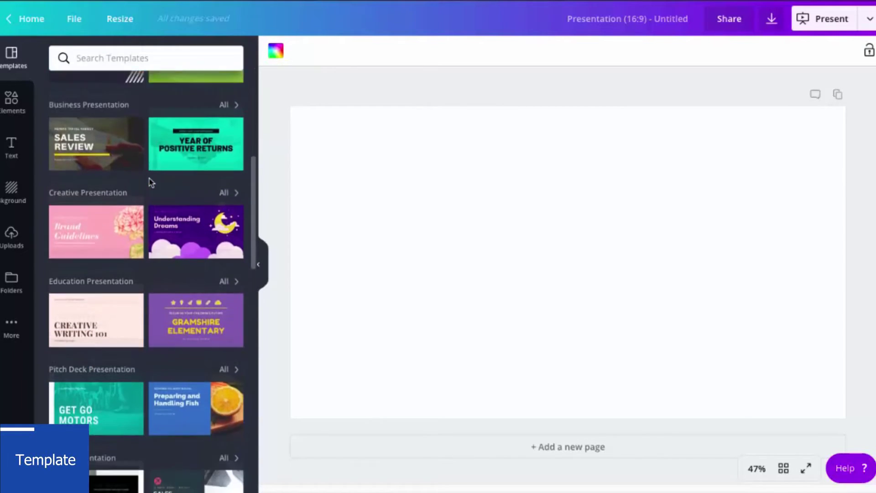
pyautogui.scroll(-2, 149, 181)
pyautogui.scroll(10, 149, 181)
pyautogui.scroll(-2, 151, 181)
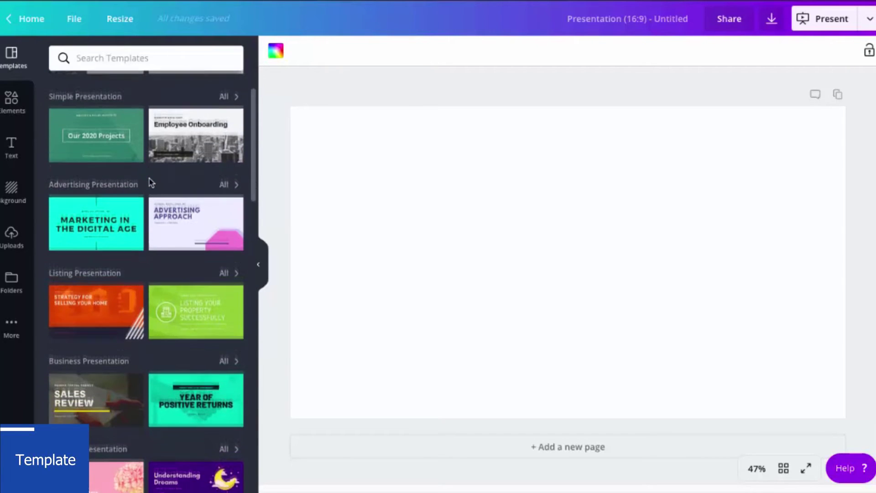
pyautogui.click(230, 181)
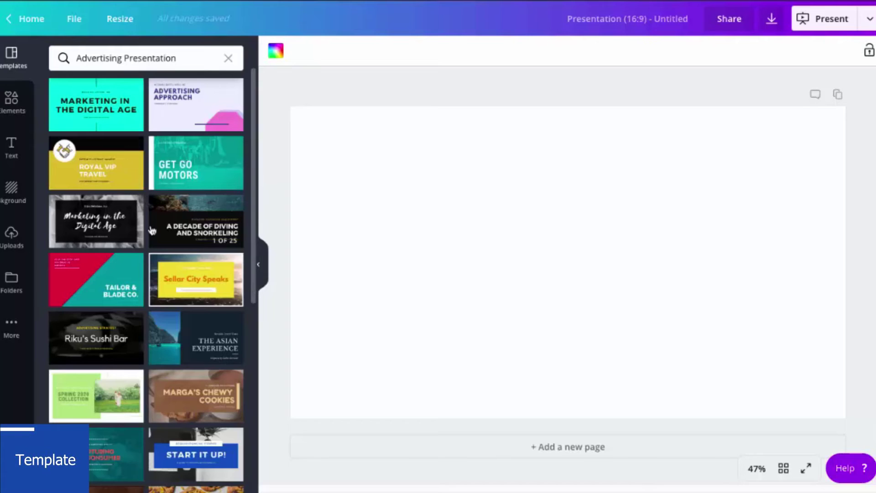
pyautogui.scroll(-8, 152, 230)
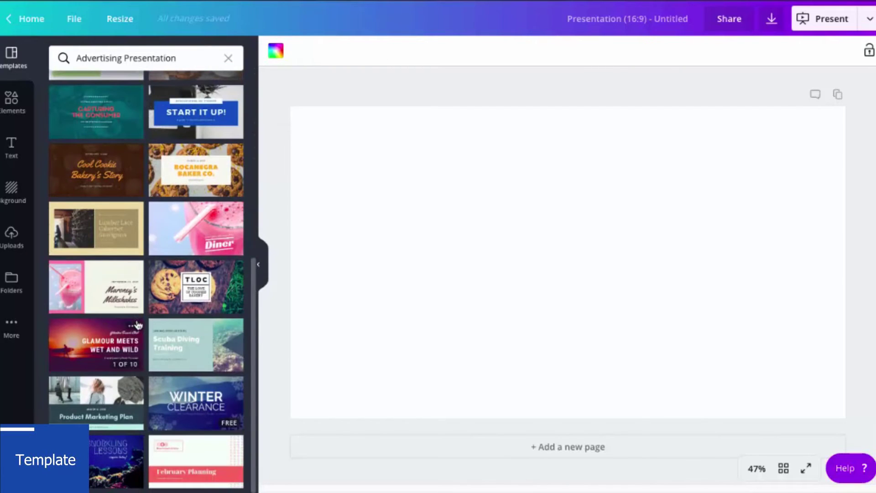
pyautogui.scroll(8, 151, 233)
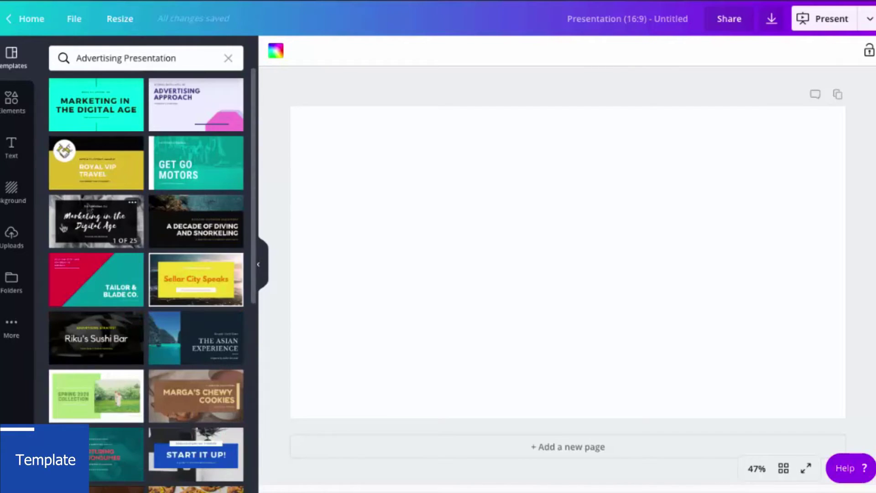
# Apply the Pastel Pink Geometrical ADVERTISING APPROACH cover, recolour its pink shape teal, and retitle it HEADLINE FORMULAS with the ACT MARKETING PRESENTS line and presenter's name.
pyautogui.click(174, 105)
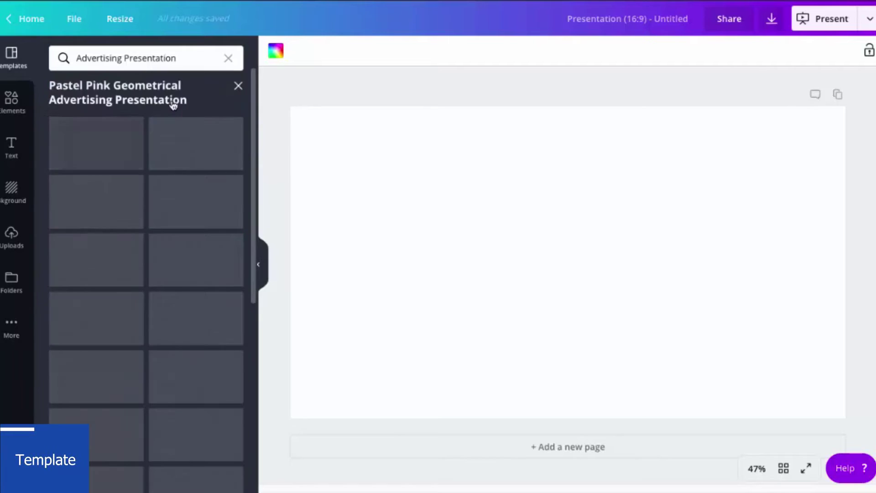
pyautogui.scroll(-2, 147, 124)
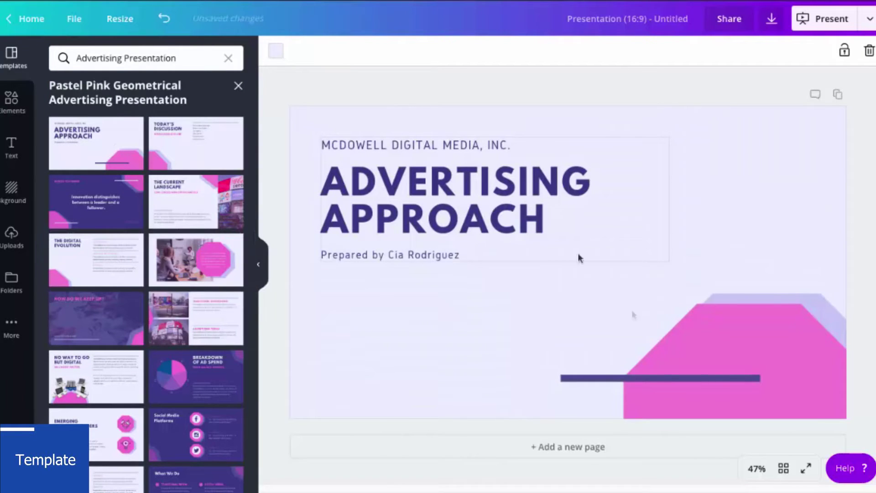
pyautogui.click(795, 356)
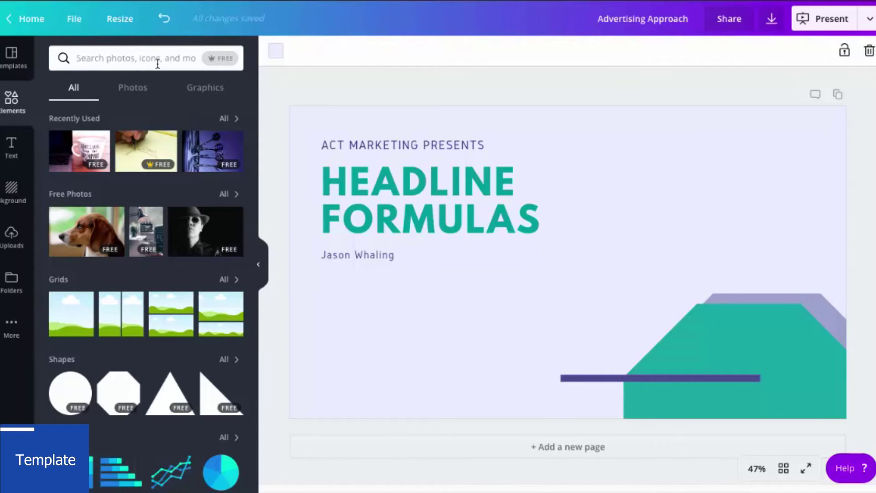
# Search the graphics for "formula" and add the hand holding an atom to the cover.
pyautogui.write('formula')
pyautogui.press('Return')
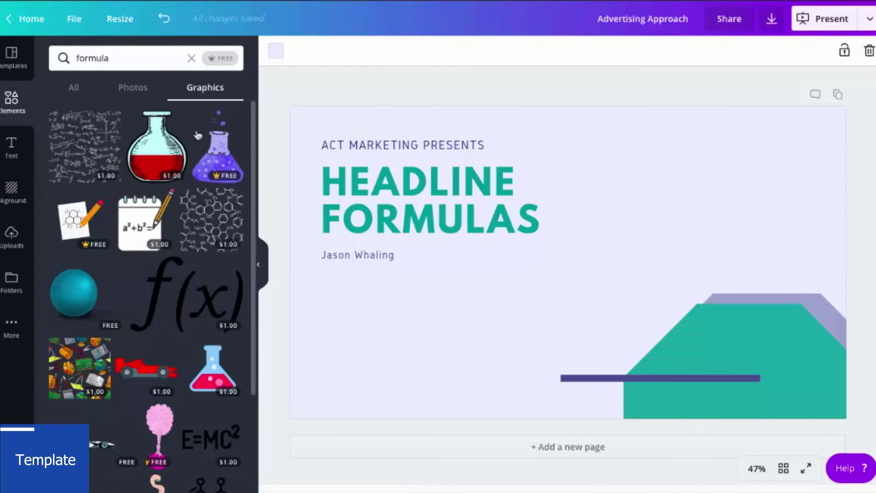
pyautogui.scroll(-3, 160, 266)
pyautogui.scroll(-5, 160, 266)
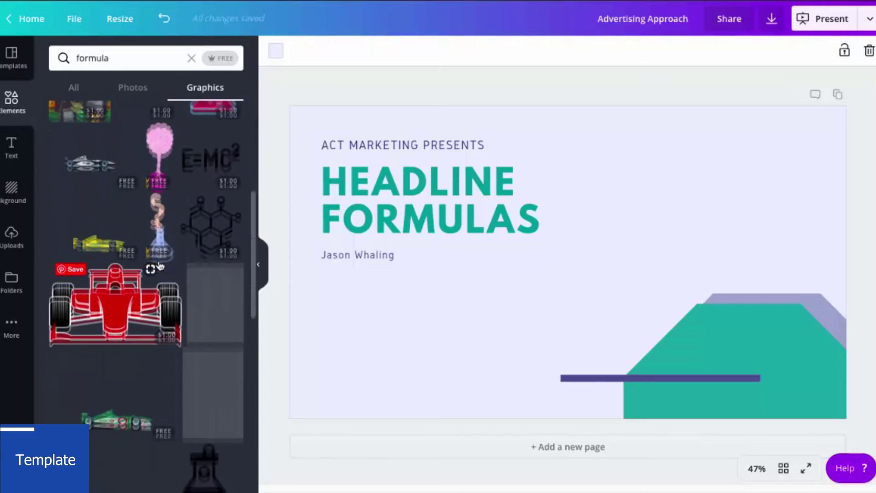
pyautogui.scroll(-8, 139, 323)
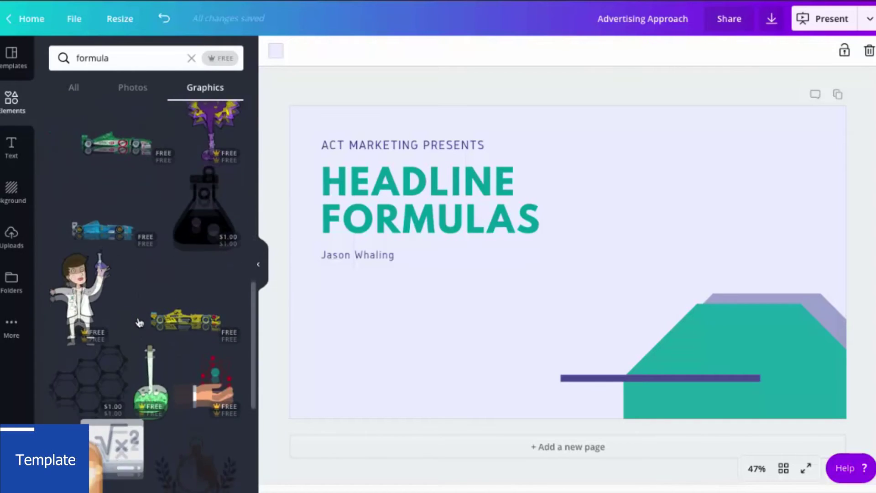
pyautogui.scroll(-2, 124, 197)
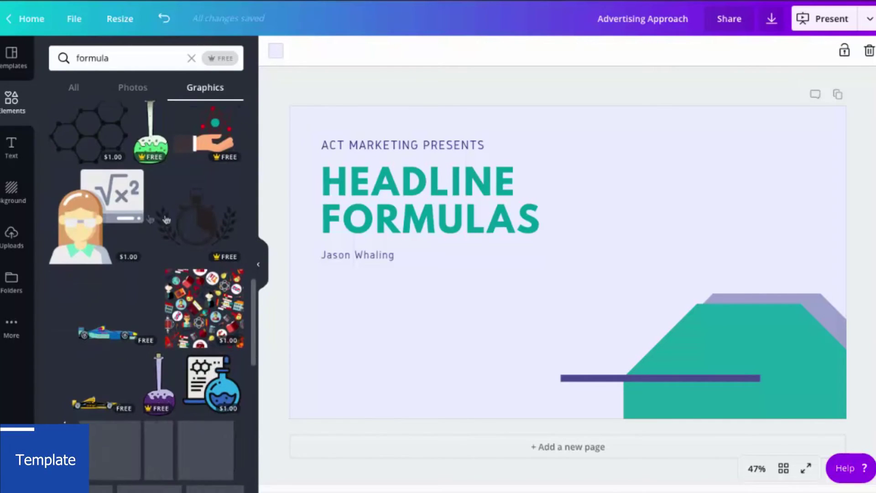
pyautogui.scroll(3, 206, 208)
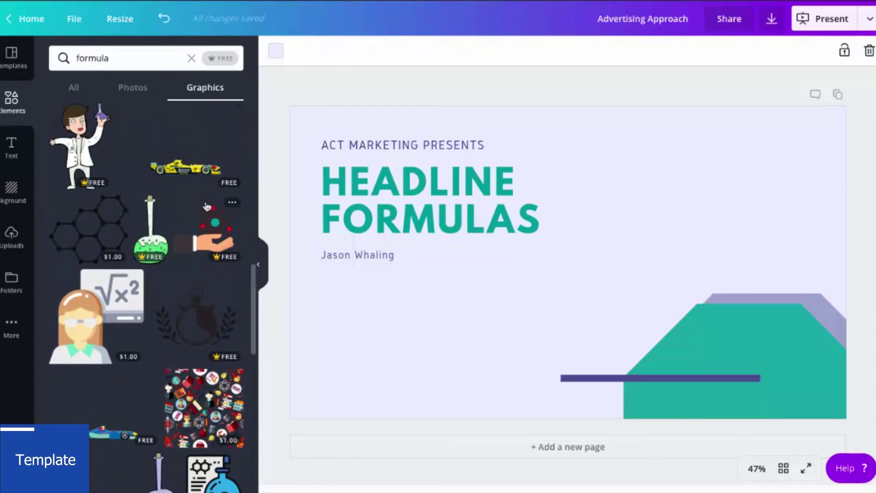
pyautogui.click(210, 234)
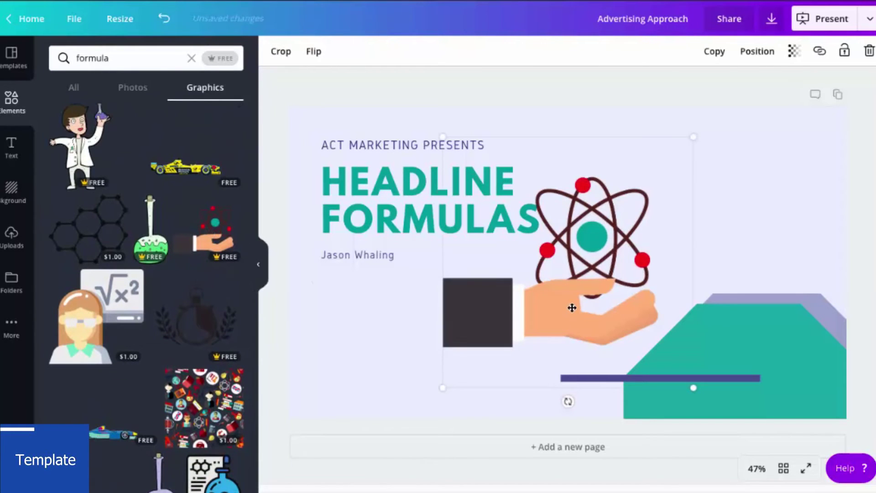
# Shrink the hand-and-atom graphic against the cover's lower-left edge and shift the title text slightly upward.
pyautogui.moveTo(596, 280); pyautogui.dragTo(442, 344)
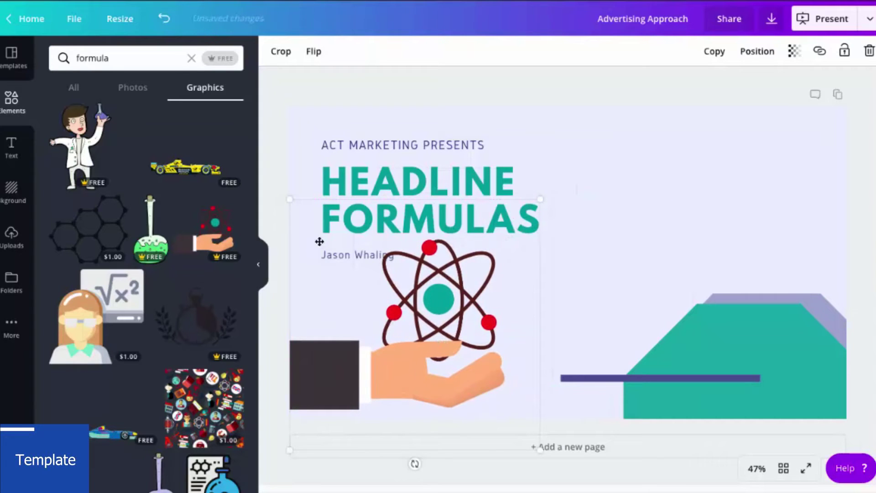
pyautogui.moveTo(288, 199); pyautogui.dragTo(322, 224)
pyautogui.moveTo(362, 376); pyautogui.dragTo(335, 371)
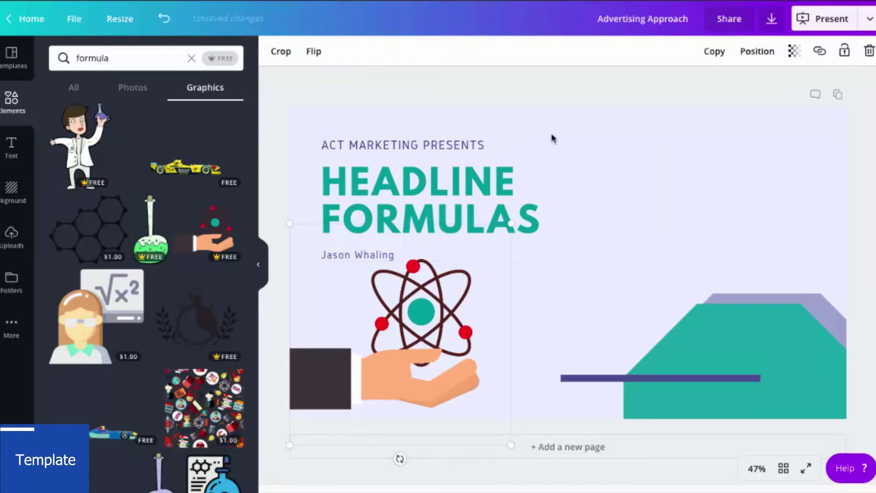
pyautogui.click(574, 140)
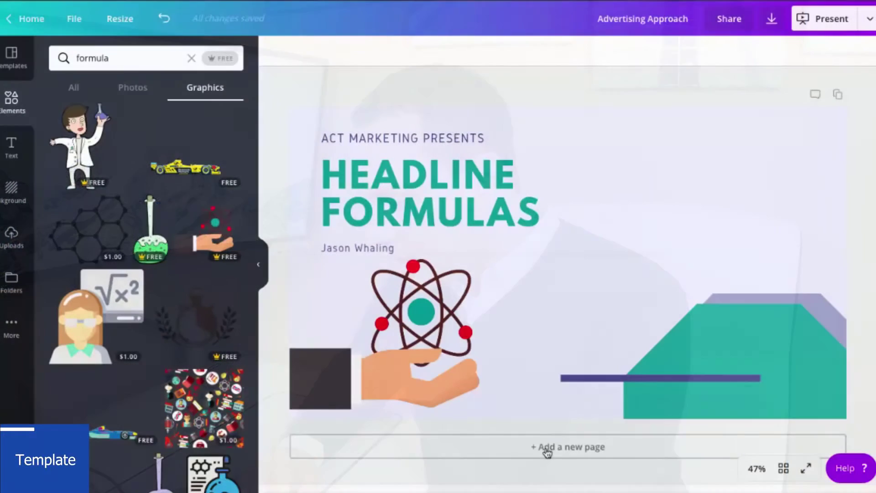
# Add a second page using the "We make you stand out!" layout, with a blue background, teal title and orange column headings.
pyautogui.click(547, 449)
pyautogui.click(13, 64)
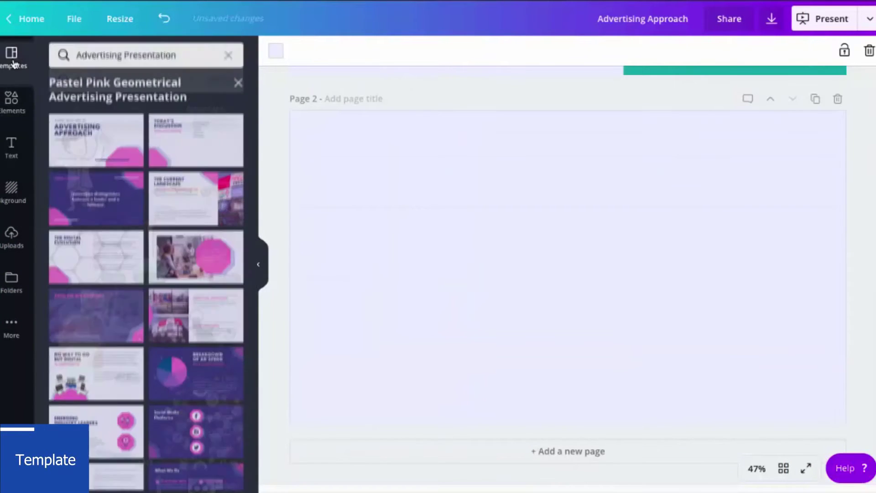
pyautogui.scroll(-10, 142, 232)
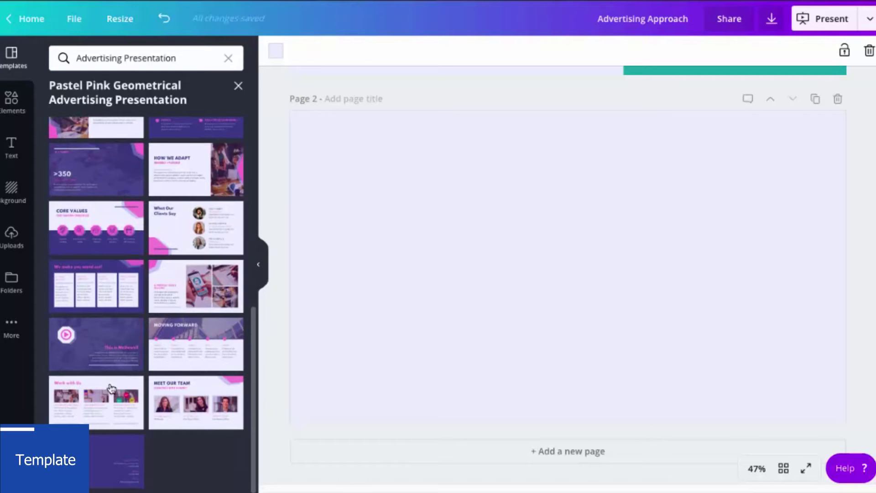
pyautogui.scroll(2, 114, 383)
pyautogui.scroll(8, 109, 322)
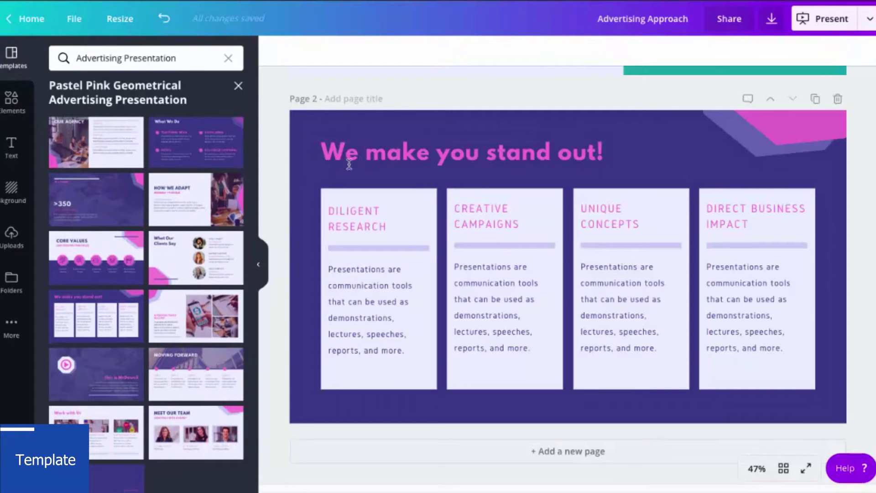
pyautogui.click(308, 183)
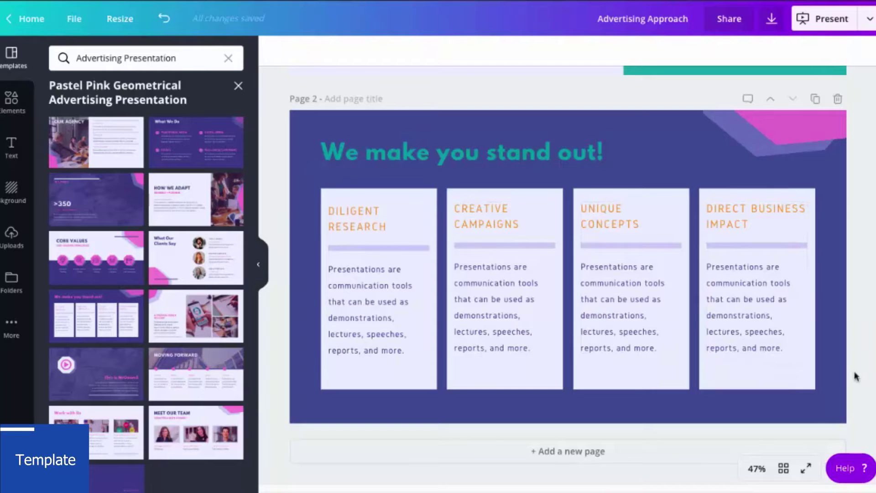
# Delete page 2's three right-hand columns and widen the remaining DILIGENT RESEARCH box across the slide.
pyautogui.moveTo(857, 380); pyautogui.dragTo(453, 192)
pyautogui.press('Delete')
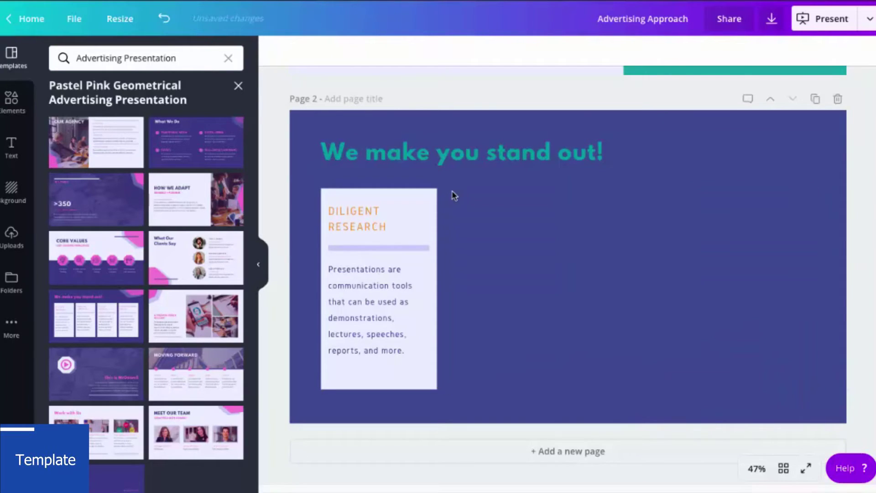
pyautogui.click(396, 385)
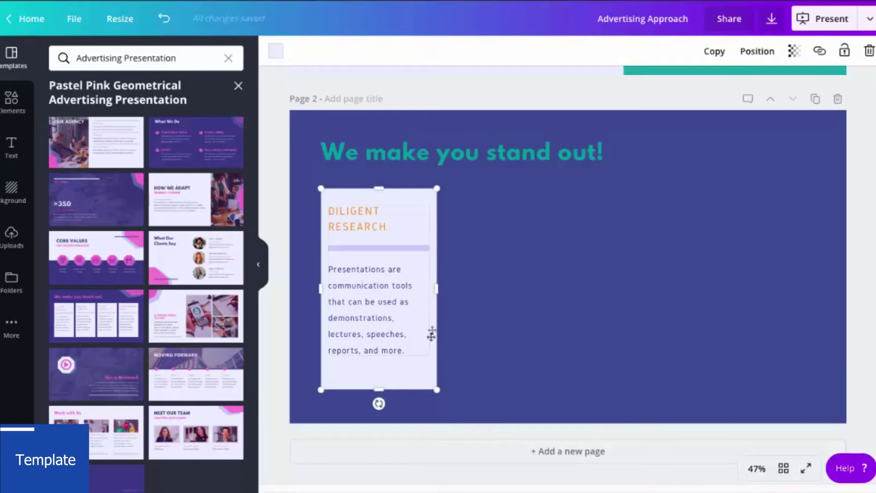
pyautogui.moveTo(437, 286); pyautogui.dragTo(822, 233)
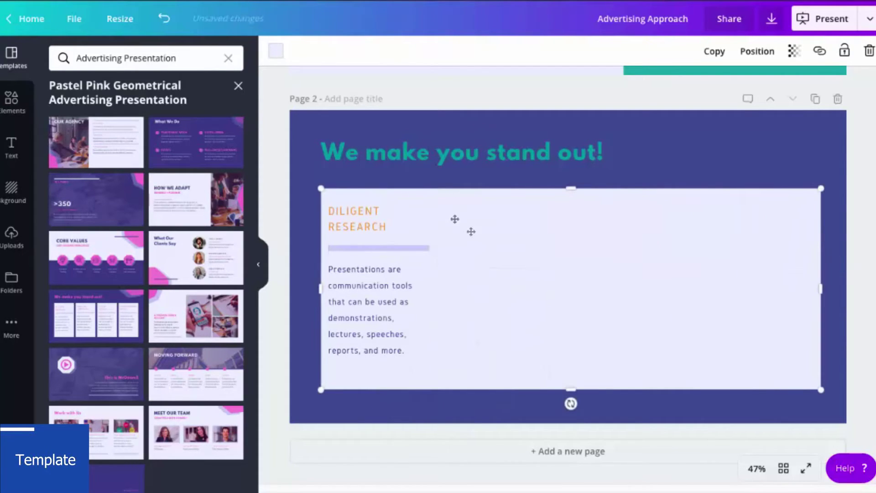
# Retitle page 2 "Formula 1: How To...", with heading THE HOW TO FORMULA and text "This is the simplest formula you can put together when running traffic.....".
pyautogui.doubleClick(425, 155)
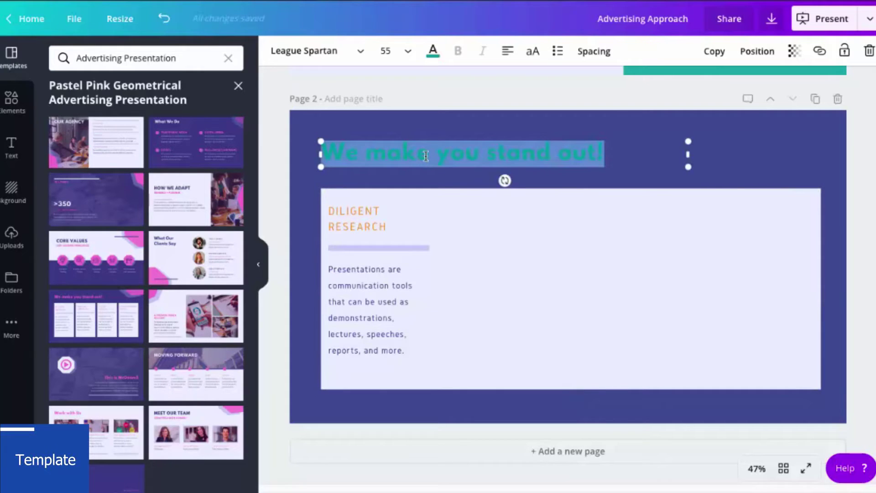
pyautogui.write('Formula 1: How To...')
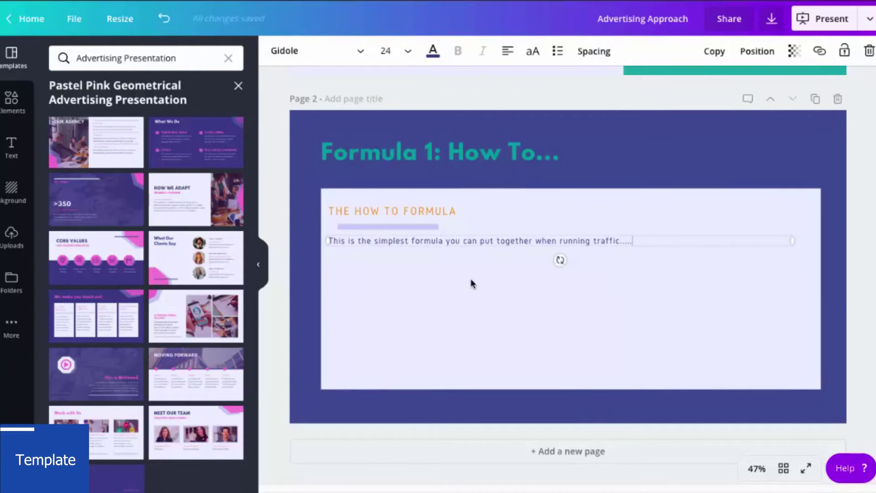
pyautogui.click(470, 279)
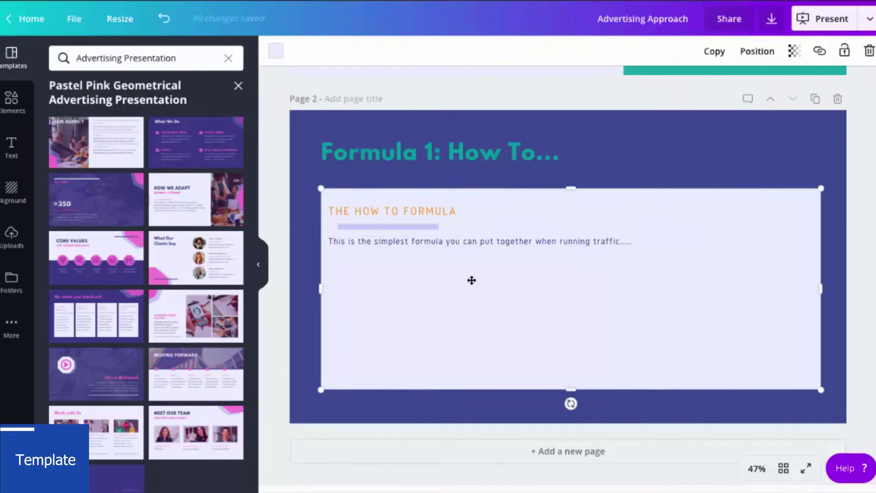
pyautogui.click(279, 250)
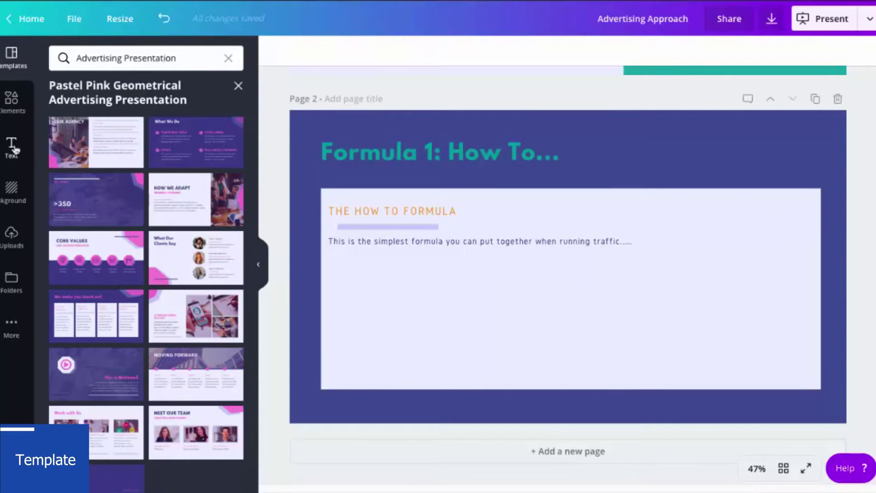
# Add a square outline from the Shapes collection to page 2 and colour it orange.
pyautogui.click(14, 117)
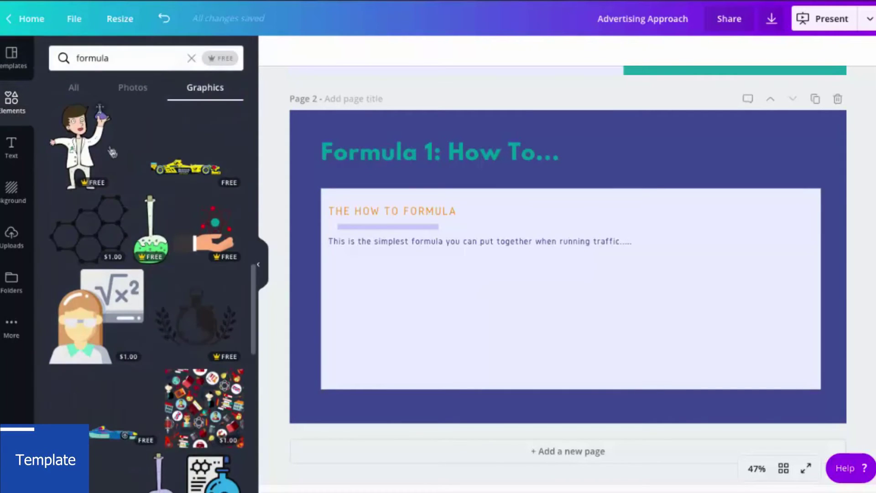
pyautogui.click(72, 89)
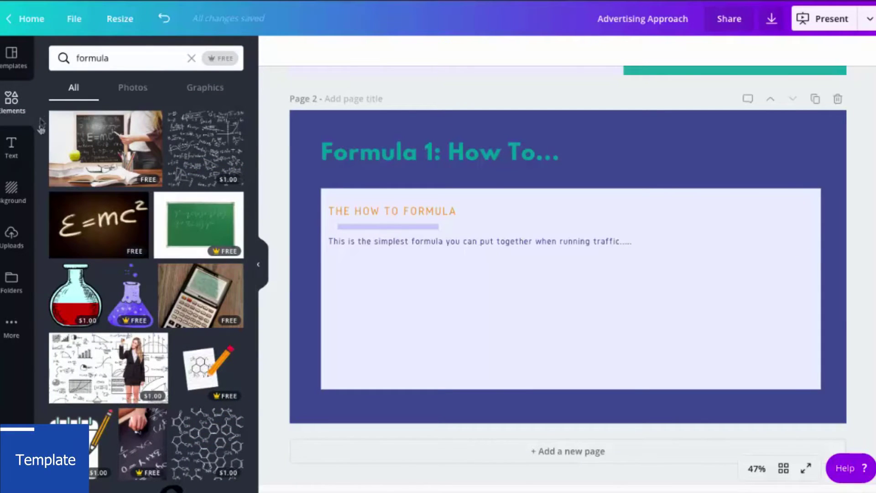
pyautogui.click(11, 103)
pyautogui.click(232, 207)
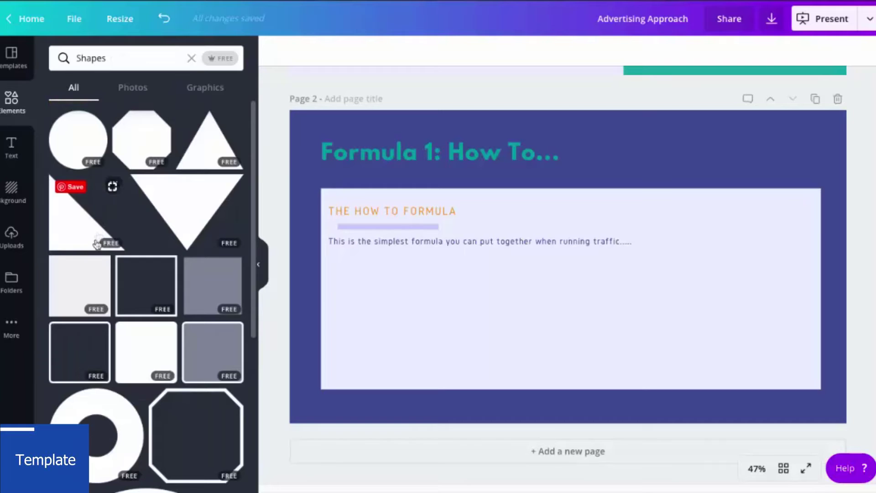
pyautogui.click(85, 303)
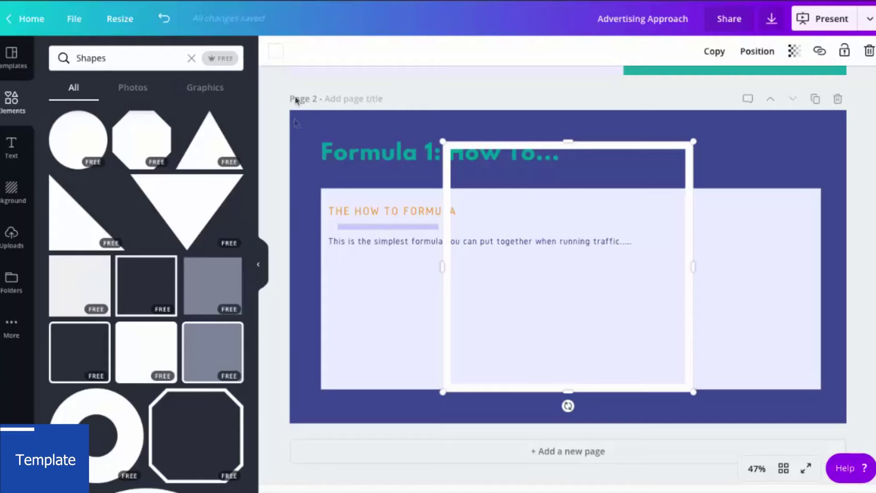
pyautogui.click(276, 52)
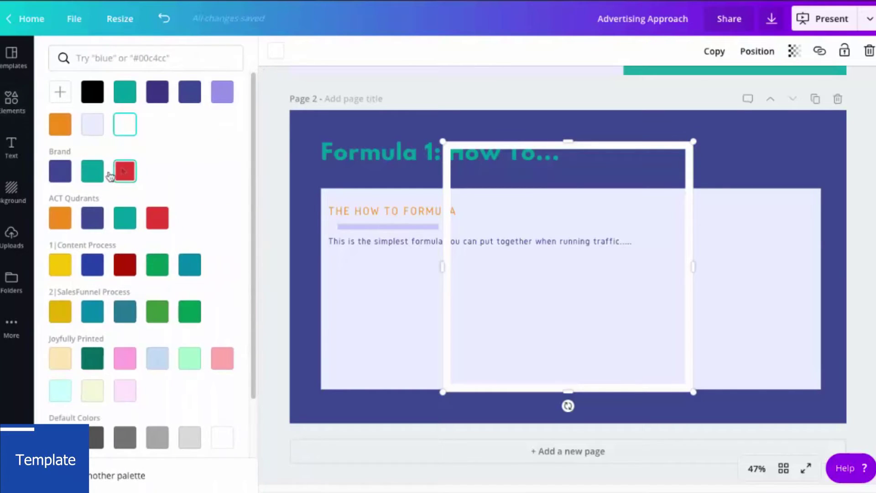
pyautogui.click(61, 127)
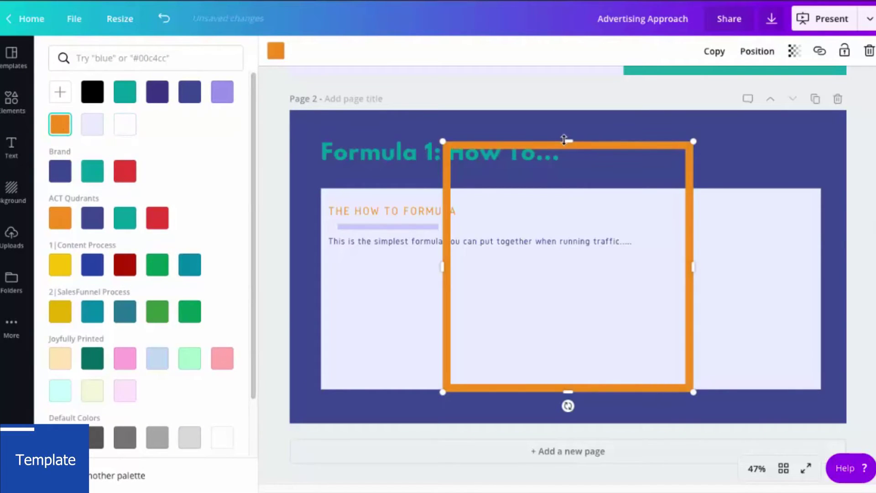
# Reshape the orange frame into a wide rectangle spanning the pale box below the body text.
pyautogui.moveTo(568, 142); pyautogui.dragTo(537, 263)
pyautogui.moveTo(632, 292); pyautogui.dragTo(811, 289)
pyautogui.moveTo(597, 320); pyautogui.dragTo(595, 378)
pyautogui.moveTo(378, 321); pyautogui.dragTo(319, 319)
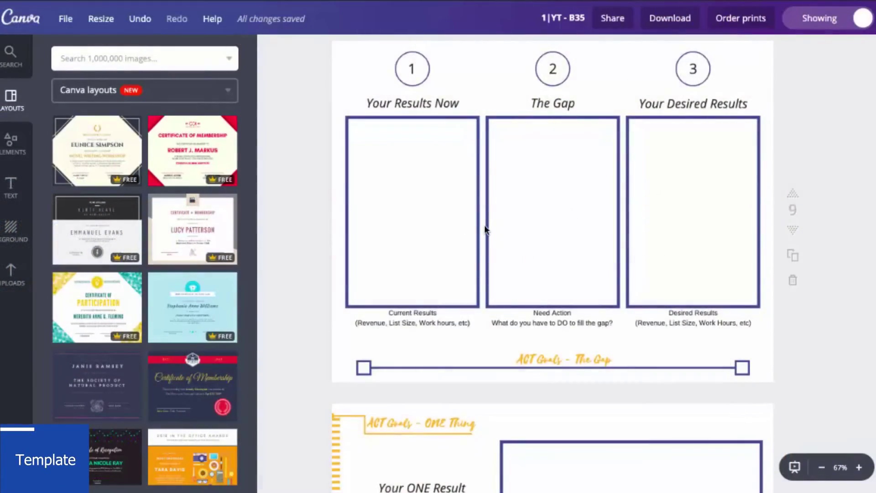
# Switch to the 1|YT - B35 design and review its ACT Goals worksheet pages from The Gap to the Overview.
pyautogui.scroll(-1, 485, 228)
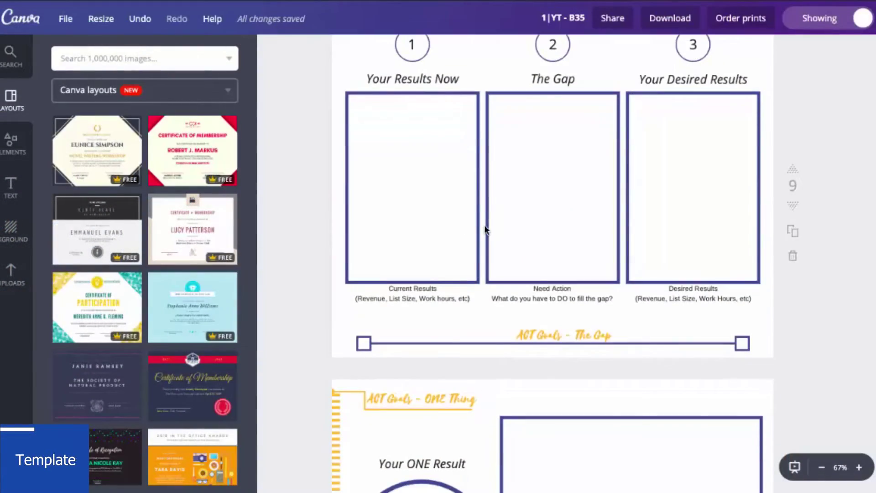
pyautogui.scroll(2, 485, 229)
pyautogui.scroll(-10, 413, 218)
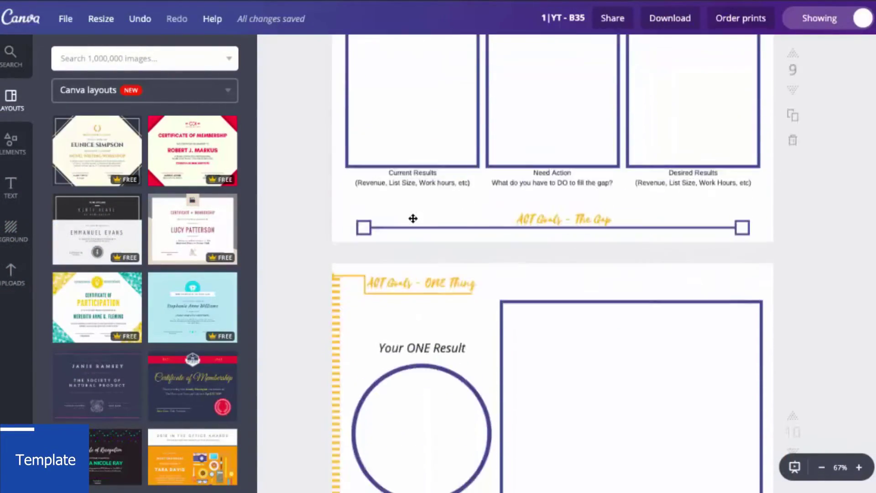
pyautogui.scroll(-9, 413, 219)
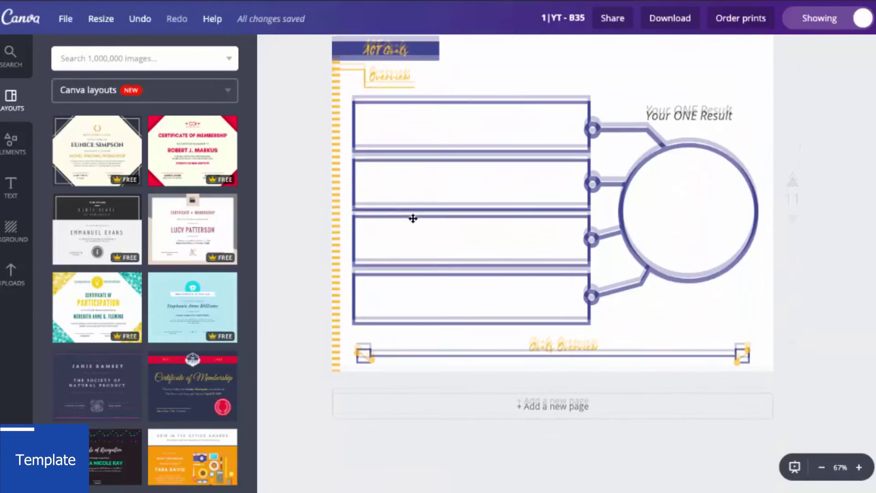
pyautogui.scroll(1, 413, 219)
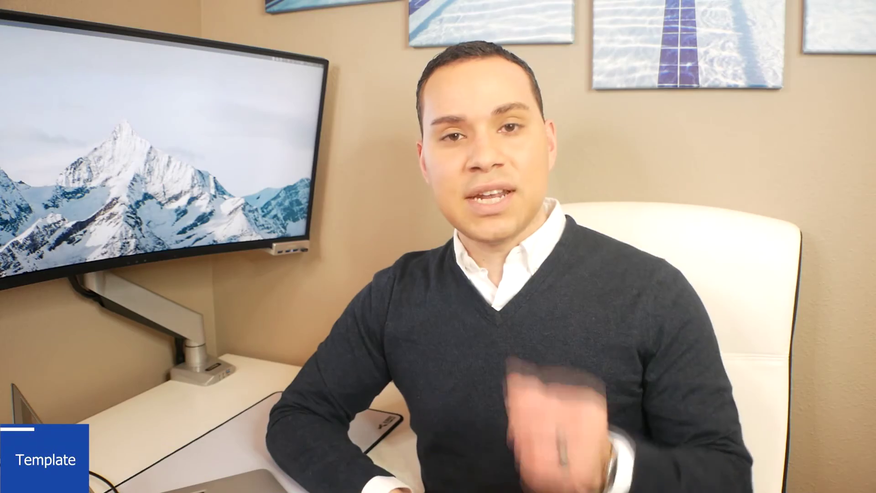